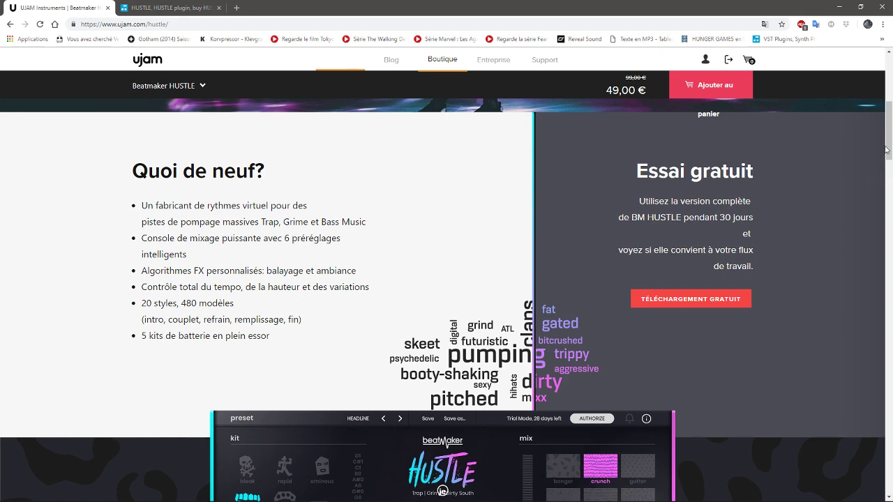
# Review the Beatmaker HUSTLE product page on the UJAM site and its price on the Plugin Boutique page
pyautogui.scroll(-2, 890, 145)
pyautogui.scroll(-5, 890, 145)
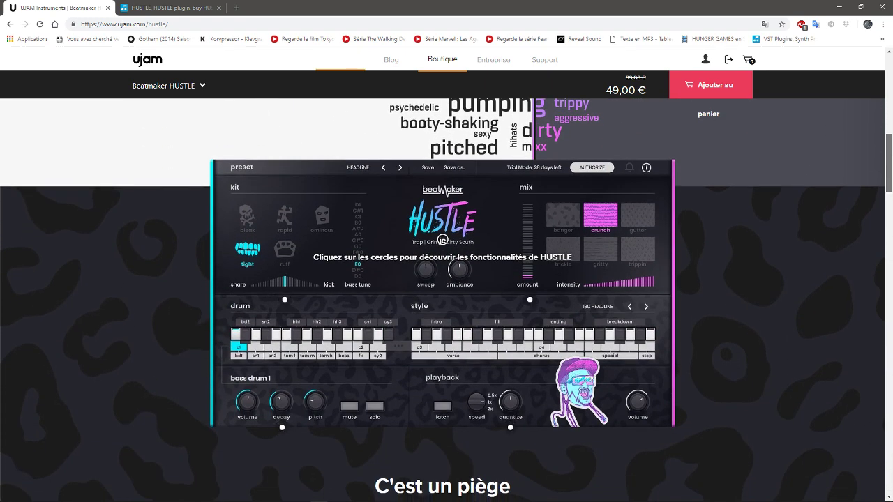
pyautogui.scroll(-1, 890, 144)
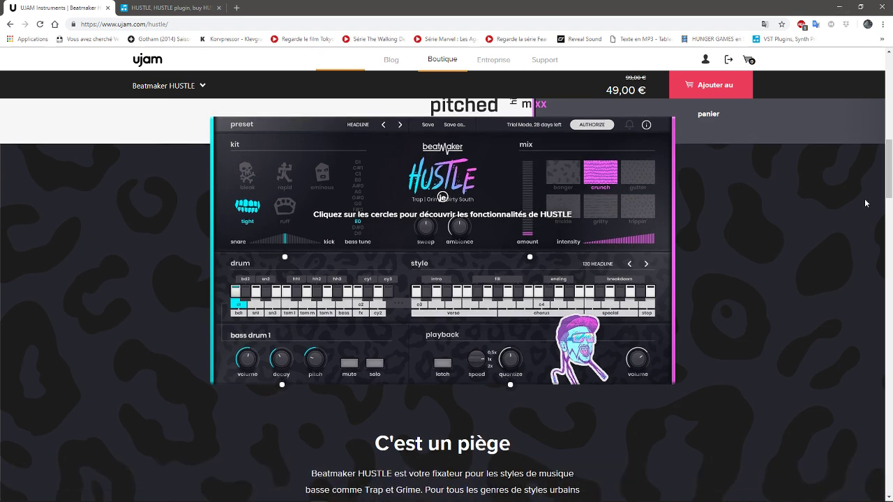
pyautogui.scroll(3, 889, 173)
pyautogui.scroll(3, 889, 173)
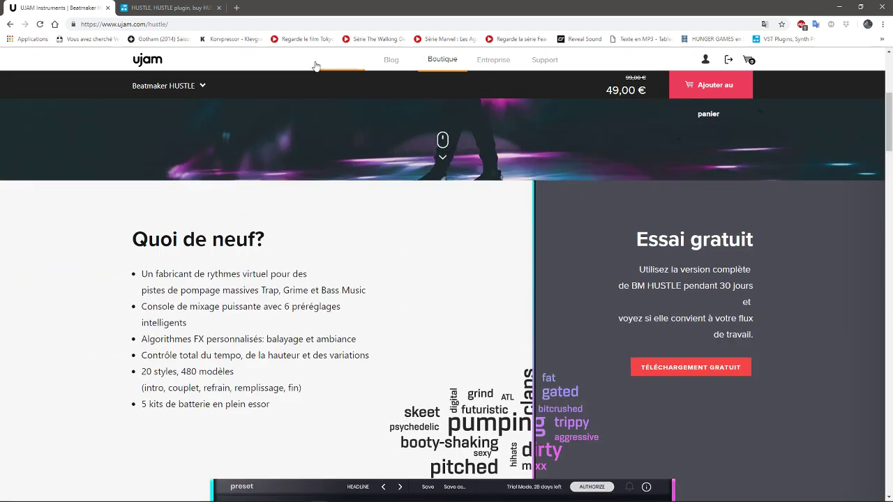
pyautogui.click(151, 8)
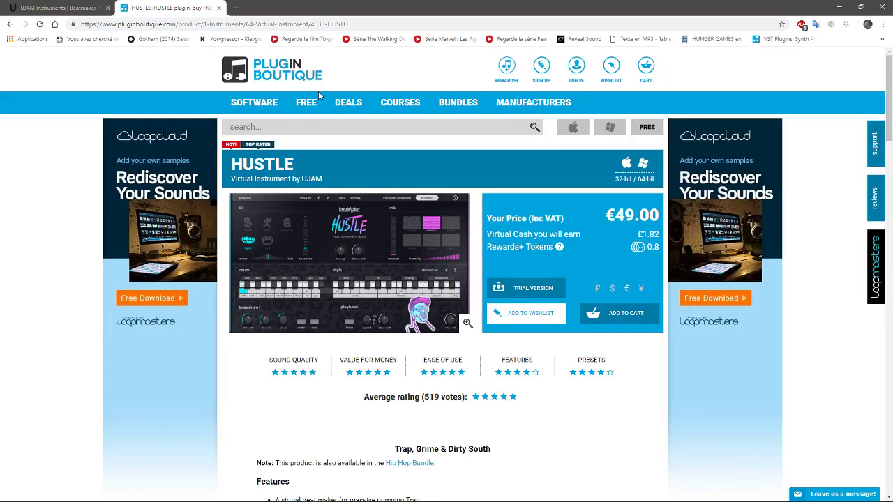
pyautogui.moveTo(461, 257)
pyautogui.moveTo(465, 489)
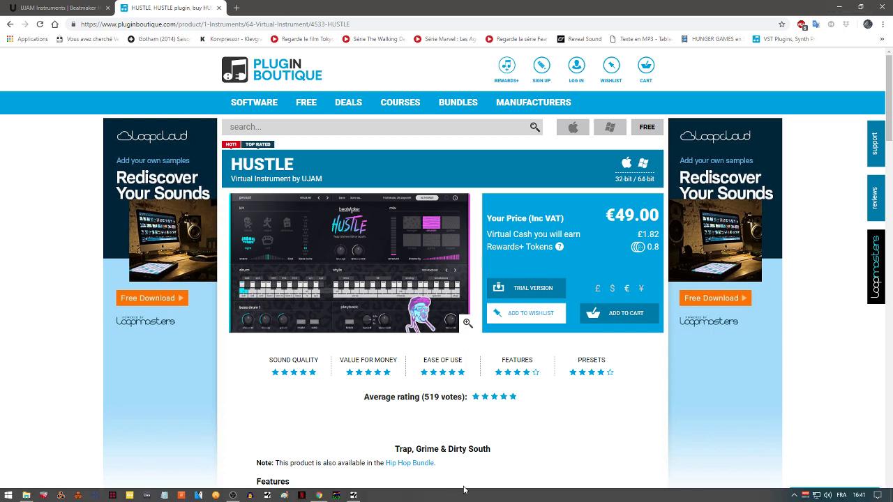
# Switch to Studio One and view the VG-SPARKLE, BM-HUSTLE and BM-HUSTLE 2 instruments
pyautogui.click(354, 495)
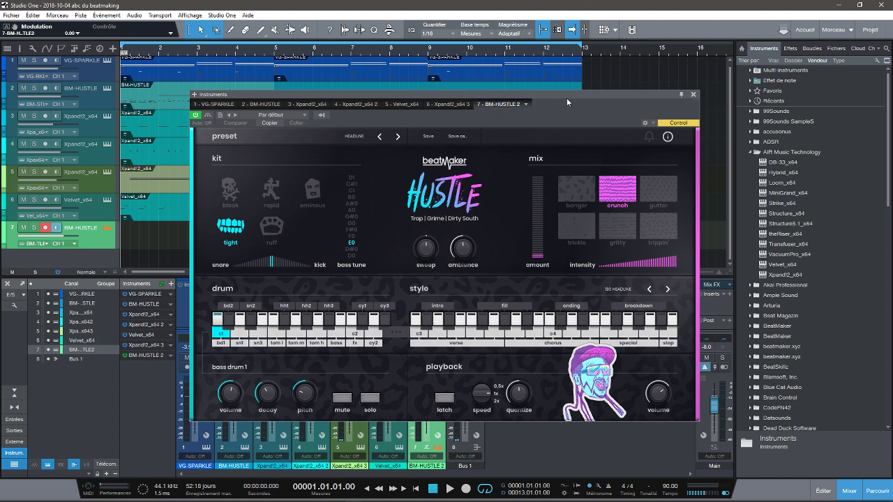
pyautogui.click(221, 105)
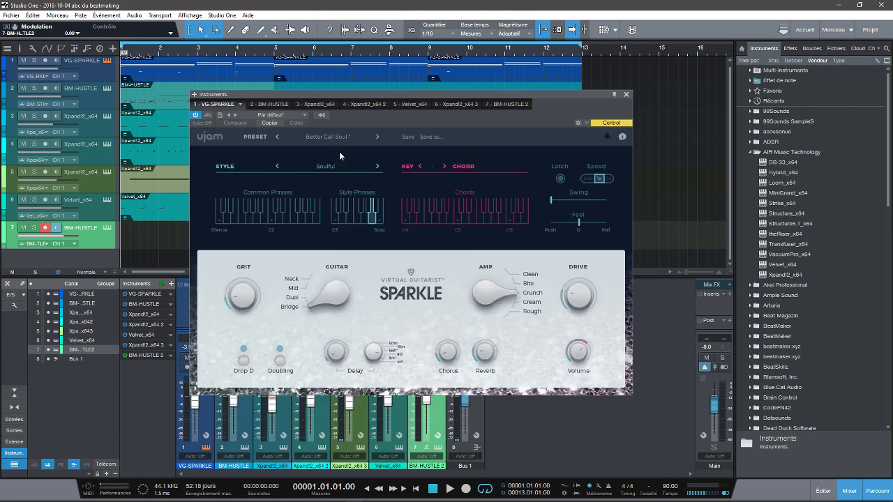
pyautogui.click(275, 106)
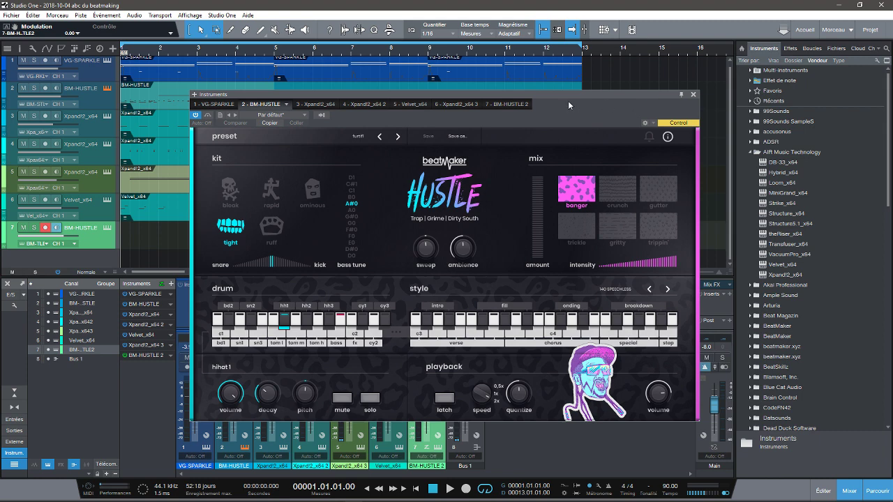
pyautogui.click(498, 105)
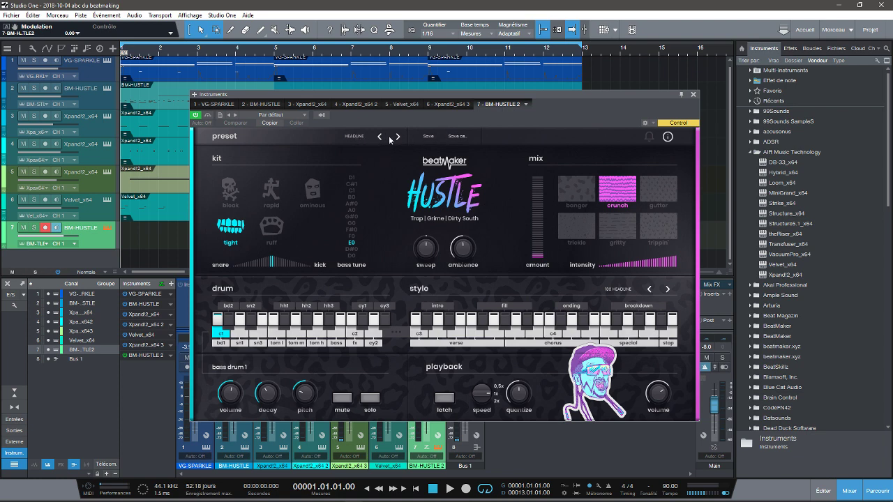
# Look through the factory presets and the available styles of BM-HUSTLE 2
pyautogui.click(355, 137)
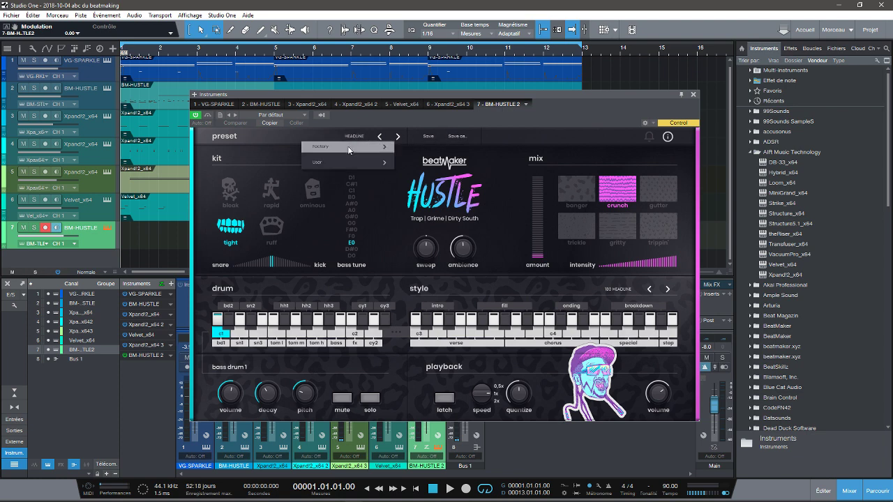
pyautogui.moveTo(348, 148)
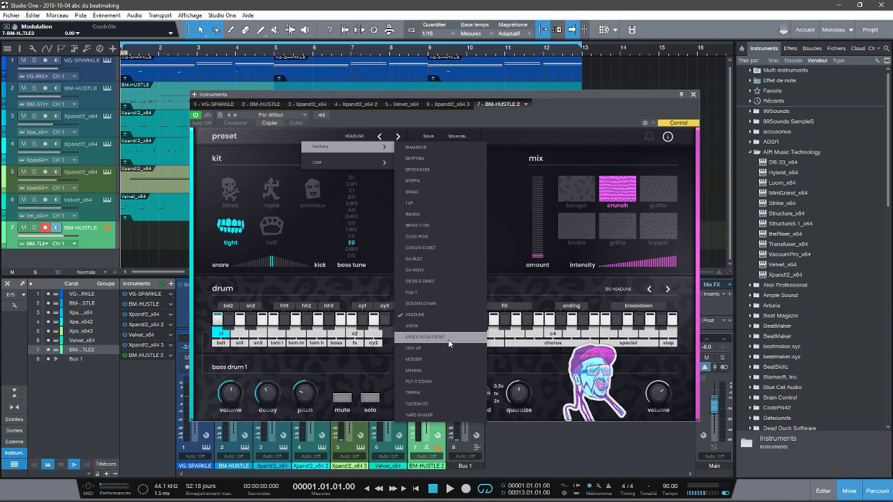
pyautogui.click(596, 293)
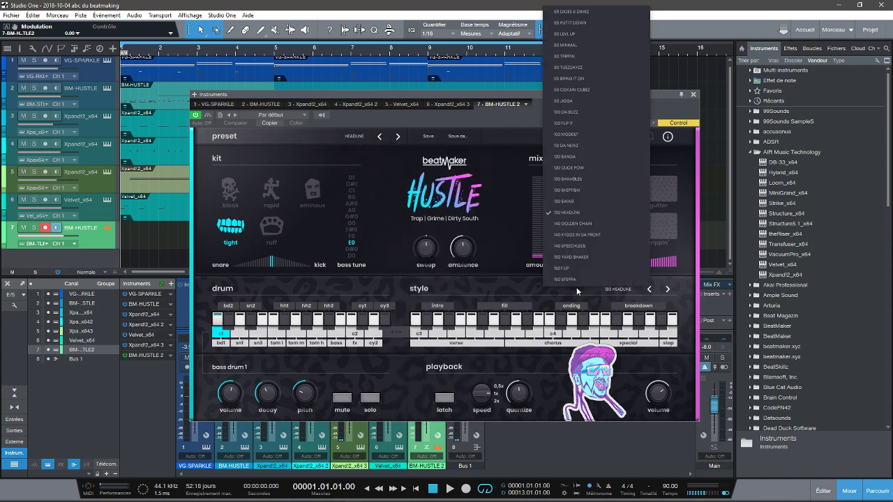
pyautogui.click(433, 294)
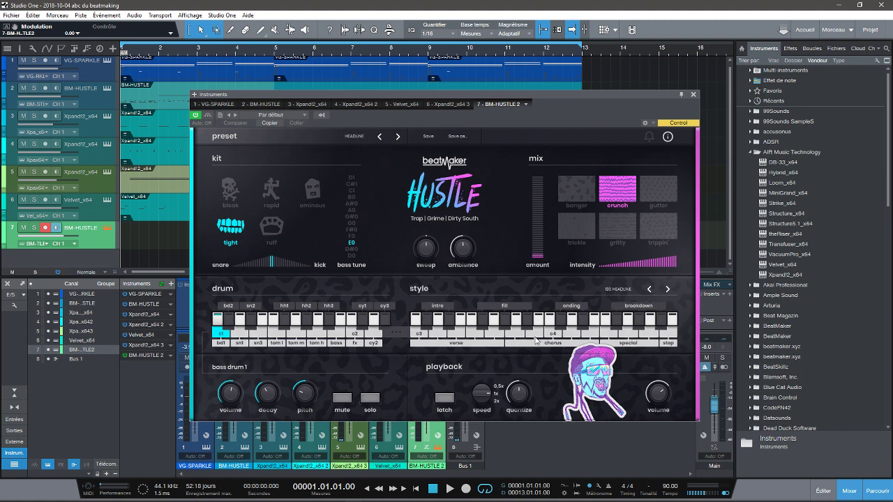
# Load the factory preset SHAMBLES in BM-HUSTLE 2 and turn on Latch
pyautogui.click(353, 138)
pyautogui.moveTo(371, 148)
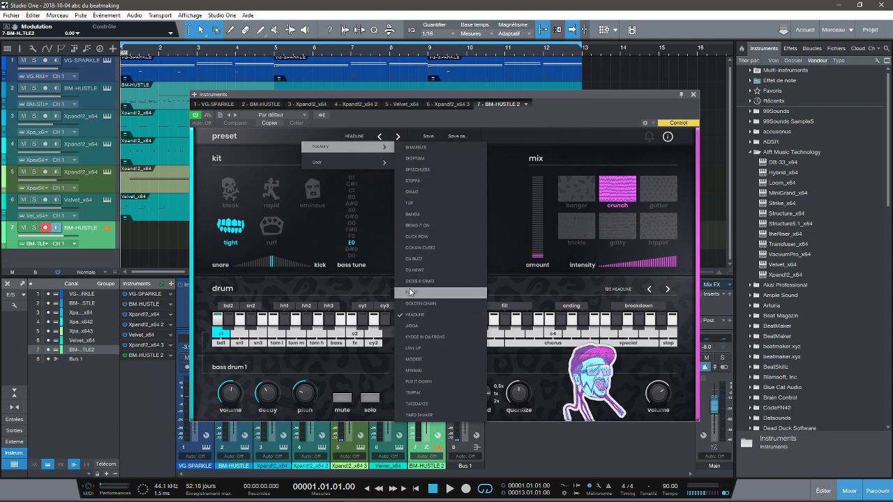
pyautogui.click(425, 149)
pyautogui.click(445, 398)
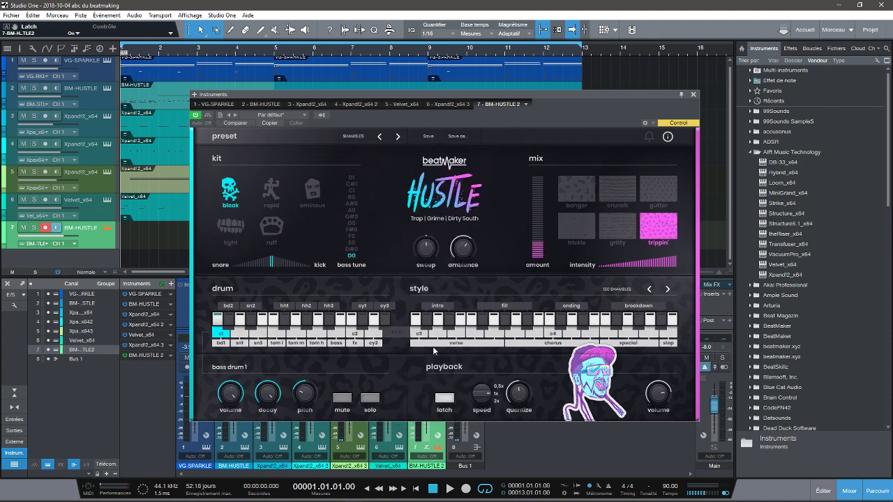
# Start the C3 pattern on the style keyboard and set the playback speed to 2x
pyautogui.click(422, 336)
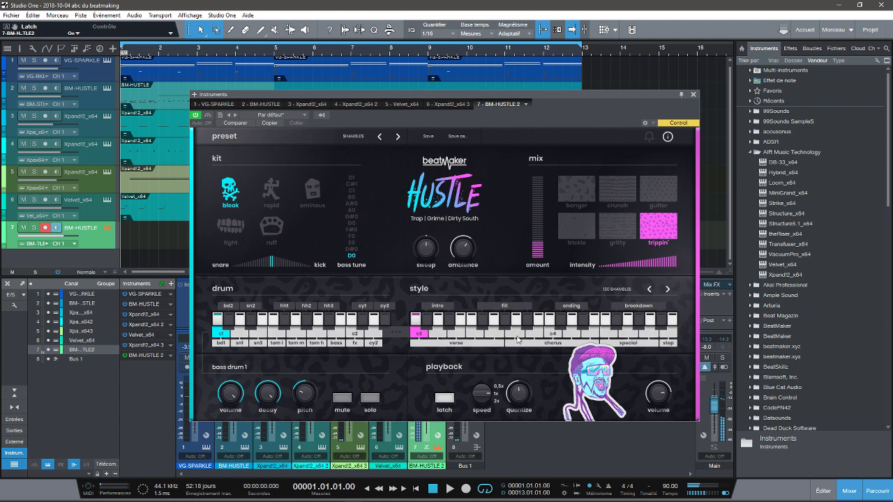
pyautogui.moveTo(650, 392); pyautogui.dragTo(653, 391)
pyautogui.moveTo(479, 393)
pyautogui.mouseDown()
pyautogui.moveTo(474, 367)
pyautogui.moveTo(479, 393)
pyautogui.mouseUp()
pyautogui.click(501, 401)
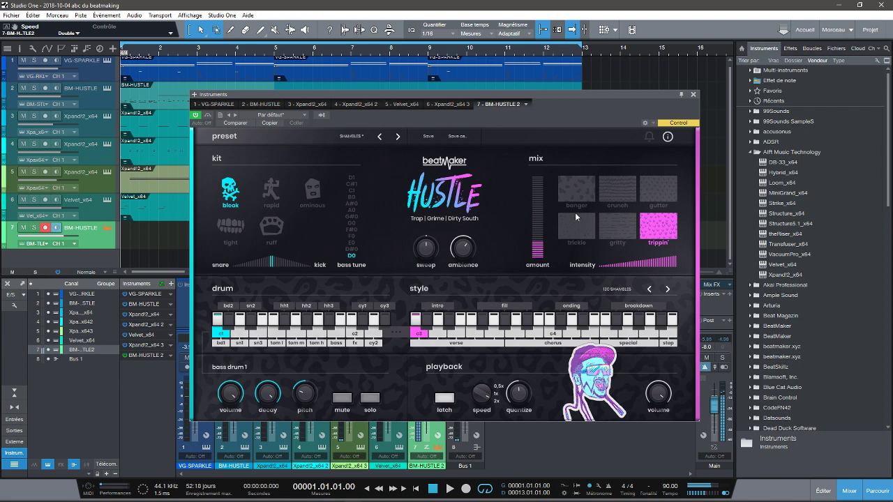
# Audition further patterns on the style keyboard, stop the playback and look over the list of styles
pyautogui.click(440, 322)
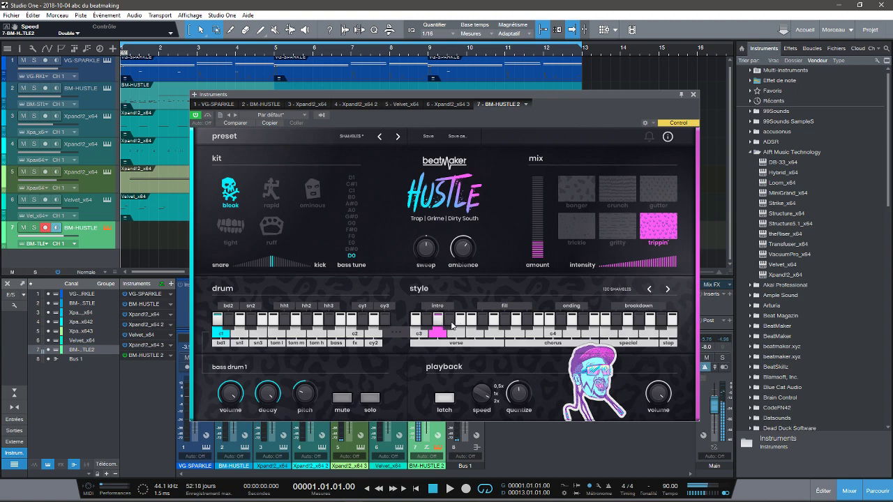
pyautogui.click(450, 325)
pyautogui.click(470, 324)
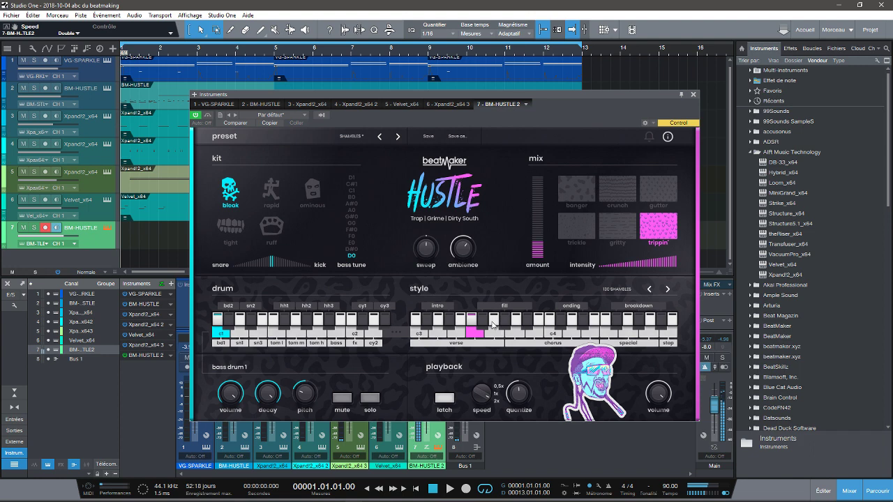
pyautogui.press('space')
pyautogui.press('space')
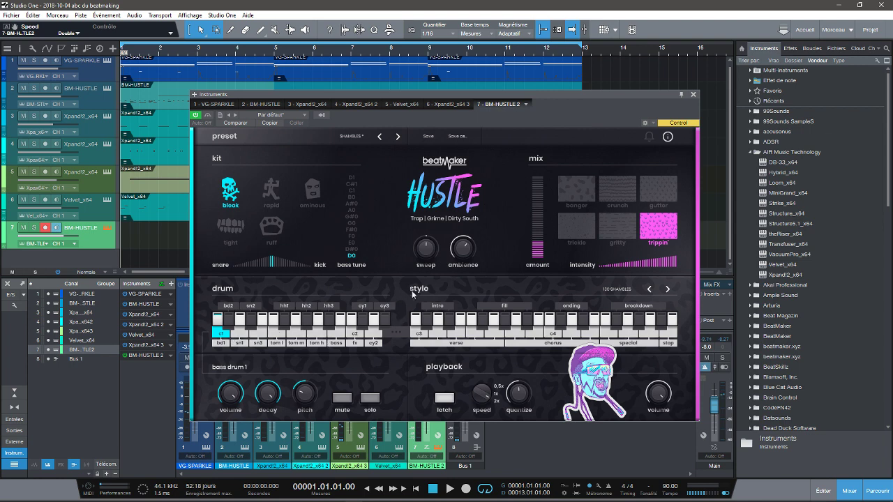
pyautogui.click(623, 290)
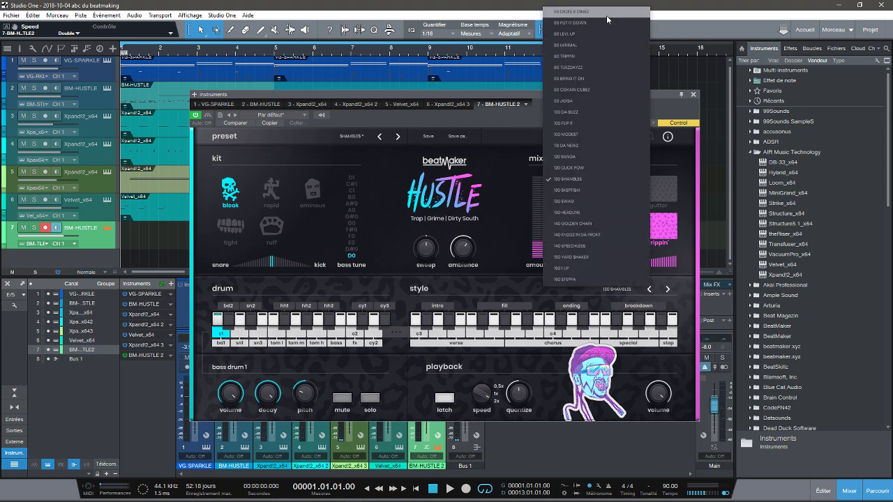
pyautogui.click(689, 290)
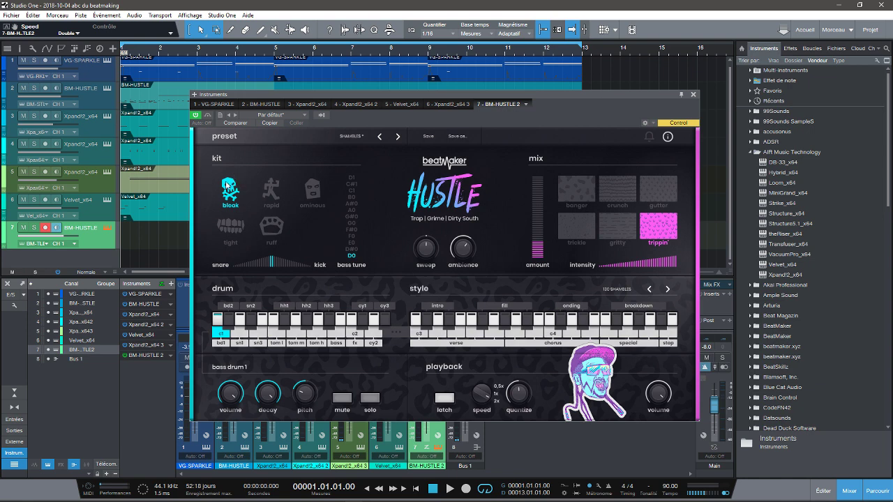
# Play the C3 style pattern and compare the rapid, bleak, ominous, tight and ruff kits, ending on ruff
pyautogui.click(416, 322)
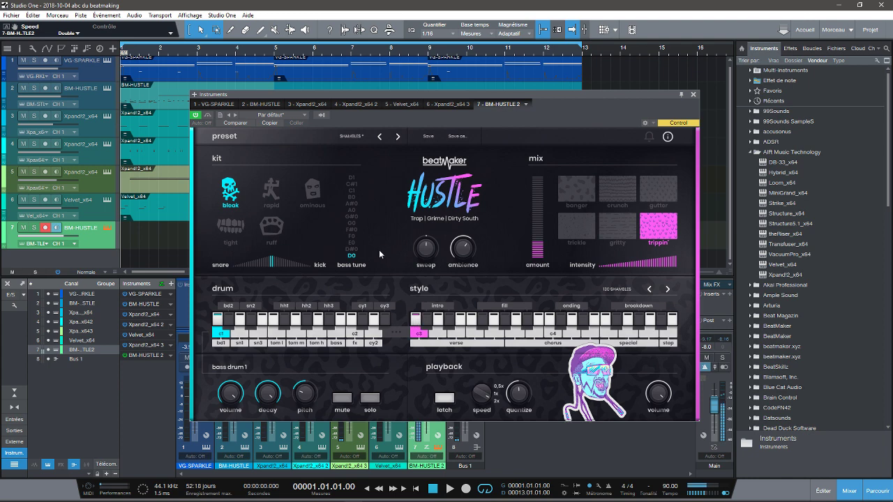
pyautogui.click(271, 192)
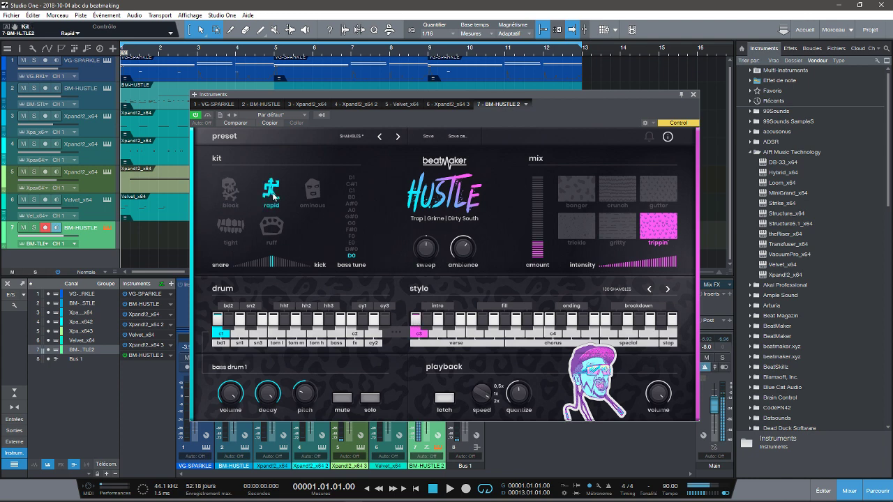
pyautogui.click(232, 195)
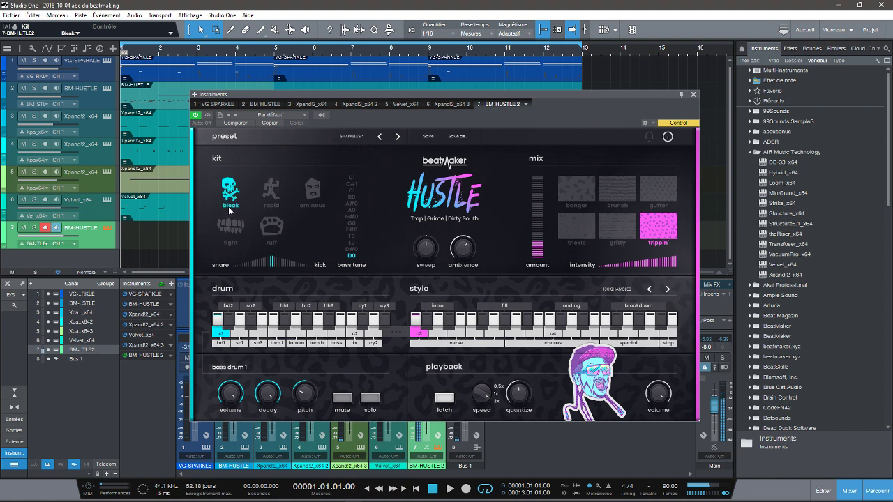
pyautogui.click(272, 194)
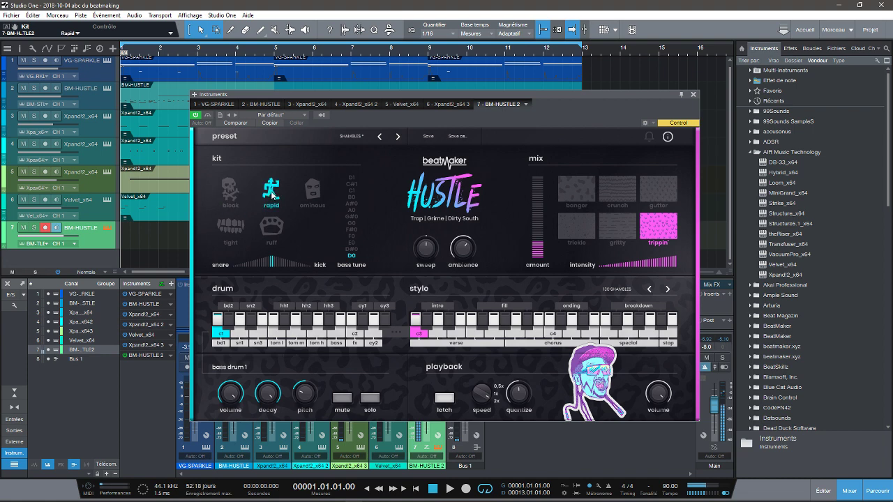
pyautogui.click(317, 197)
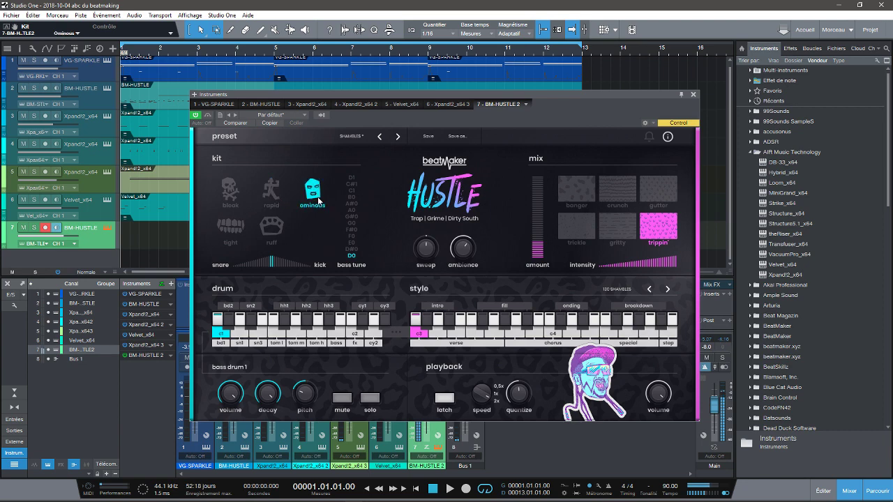
pyautogui.click(228, 227)
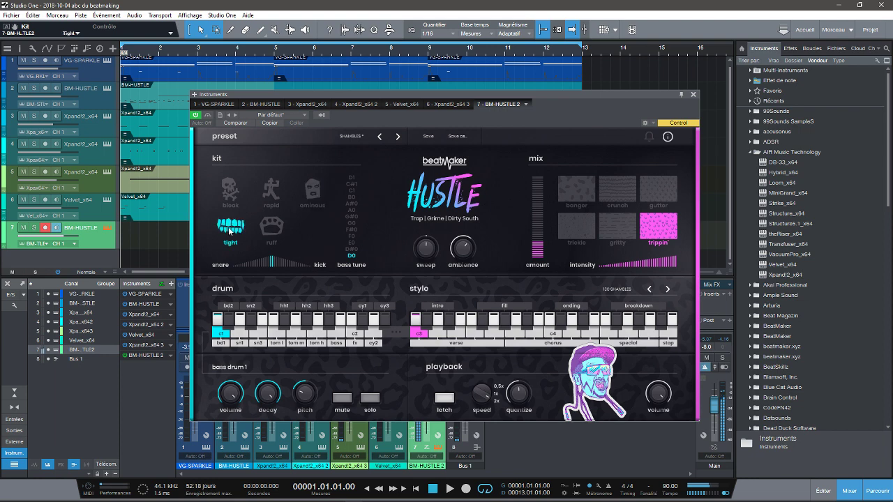
pyautogui.click(277, 232)
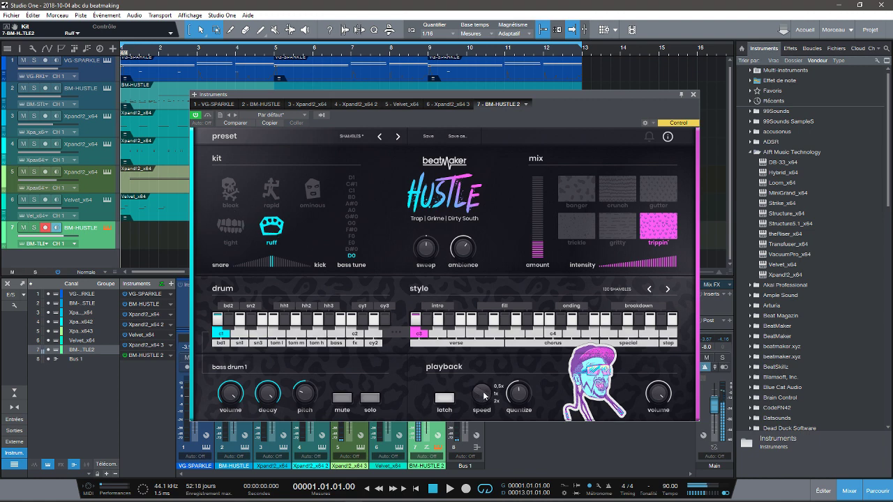
# Turn off Latch and set bass drum 1's volume to 73 % and its pitch to -31 %
pyautogui.click(445, 397)
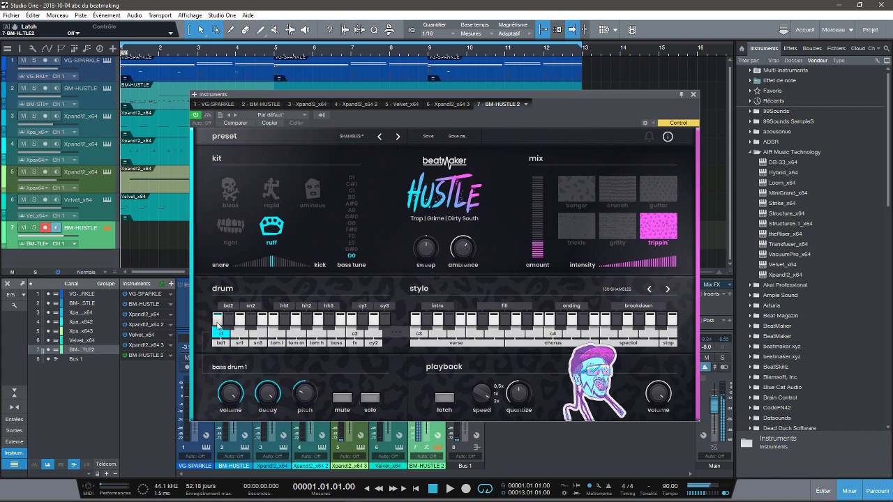
pyautogui.moveTo(234, 391)
pyautogui.mouseDown()
pyautogui.moveTo(238, 402)
pyautogui.moveTo(244, 388)
pyautogui.moveTo(243, 397)
pyautogui.mouseUp()
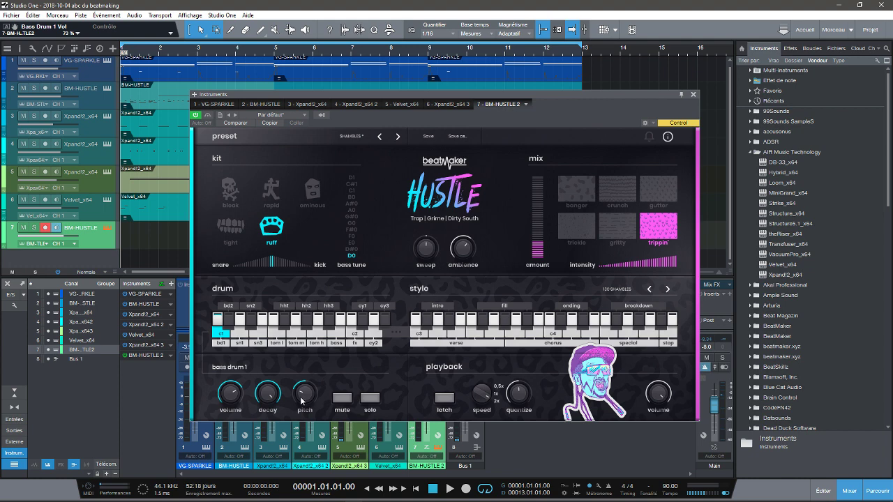
pyautogui.moveTo(301, 400)
pyautogui.mouseDown()
pyautogui.moveTo(307, 377)
pyautogui.moveTo(308, 403)
pyautogui.moveTo(304, 391)
pyautogui.mouseUp()
# Audition bass drum 2 and the neighbouring drum sounds up the drum keyboard
pyautogui.click(229, 321)
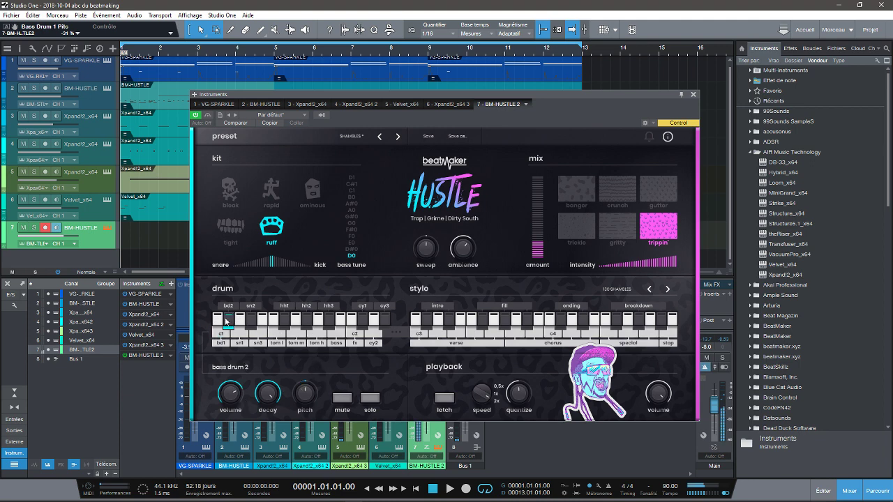
pyautogui.click(250, 321)
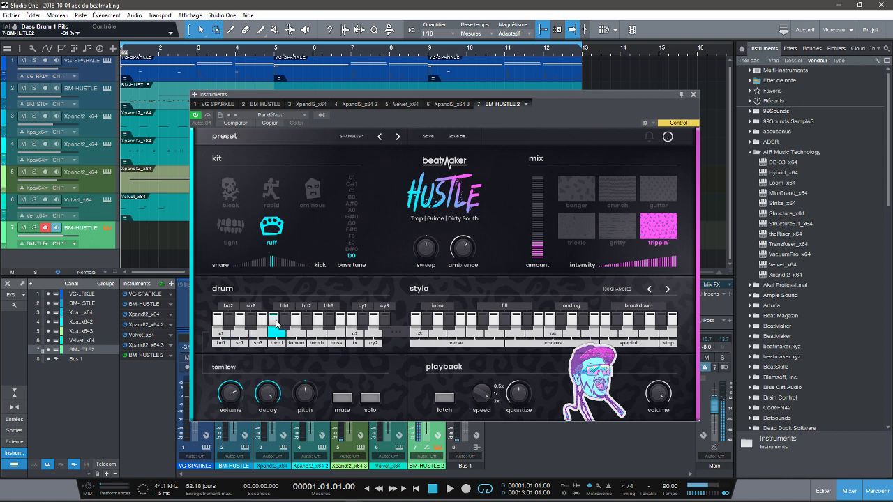
pyautogui.click(286, 325)
pyautogui.click(294, 327)
pyautogui.click(305, 325)
pyautogui.click(314, 324)
# Play the bass sound and try another bass tune note, setting it back to D0
pyautogui.click(336, 325)
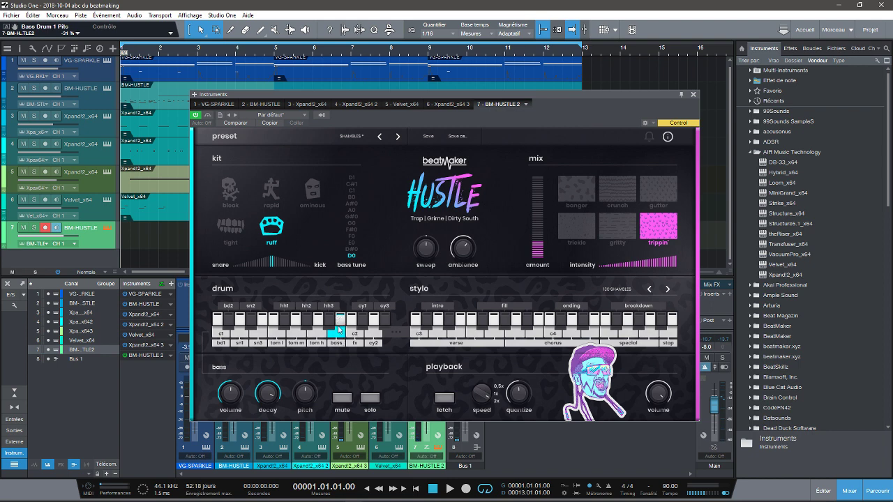
pyautogui.click(351, 249)
pyautogui.moveTo(351, 246)
pyautogui.mouseDown()
pyautogui.moveTo(352, 188)
pyautogui.moveTo(352, 259)
pyautogui.mouseUp()
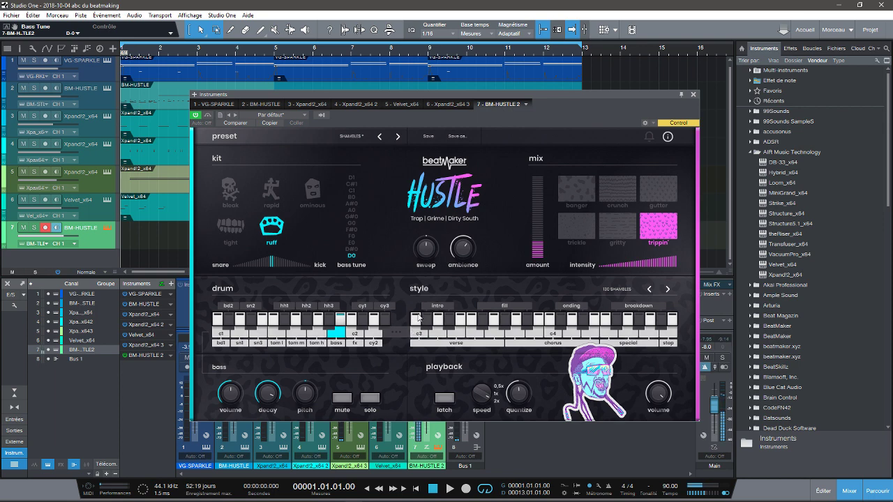
# Play the C3 style pattern with Latch on, raise the bass tune to A0, and turn Latch off
pyautogui.click(445, 399)
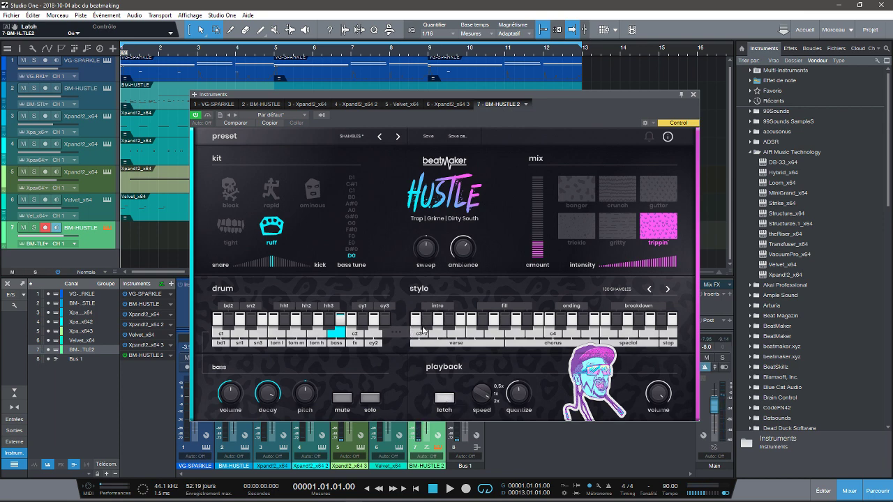
pyautogui.click(418, 328)
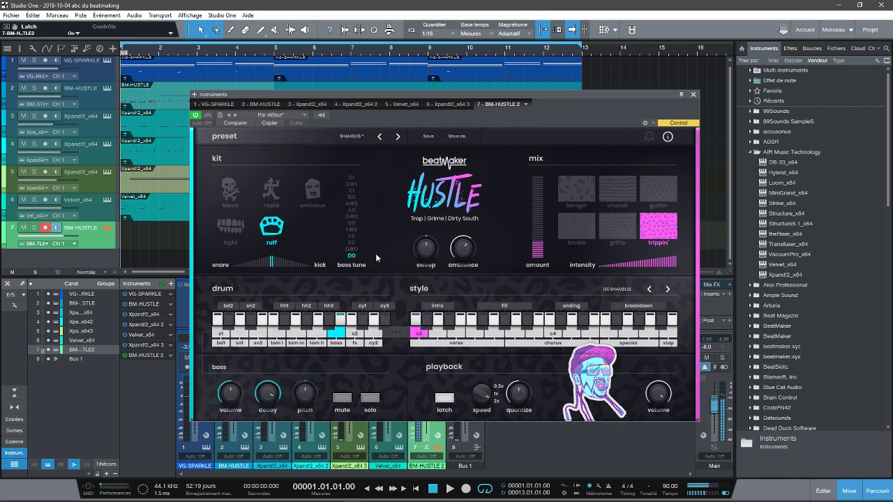
pyautogui.moveTo(351, 251); pyautogui.dragTo(351, 233)
pyautogui.click(351, 231)
pyautogui.click(352, 212)
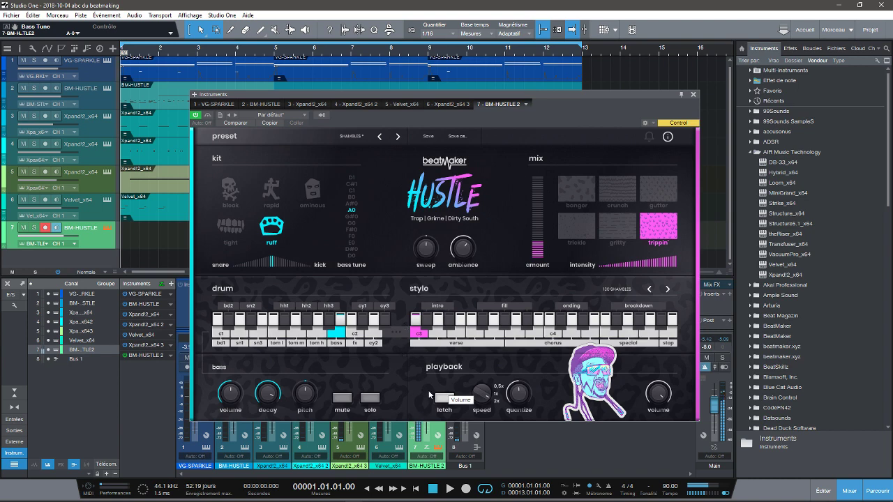
pyautogui.click(443, 398)
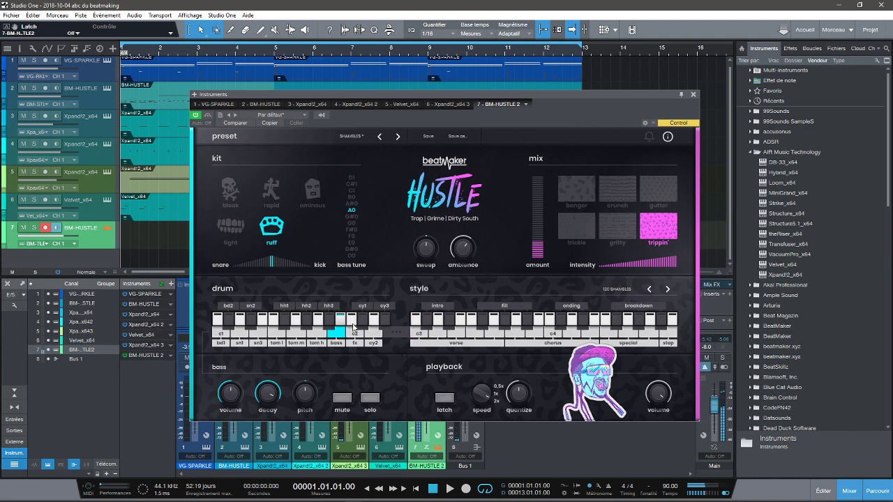
# Audition the cymbal 1, cymbal 3 and fx sounds on the drum keyboard
pyautogui.click(362, 320)
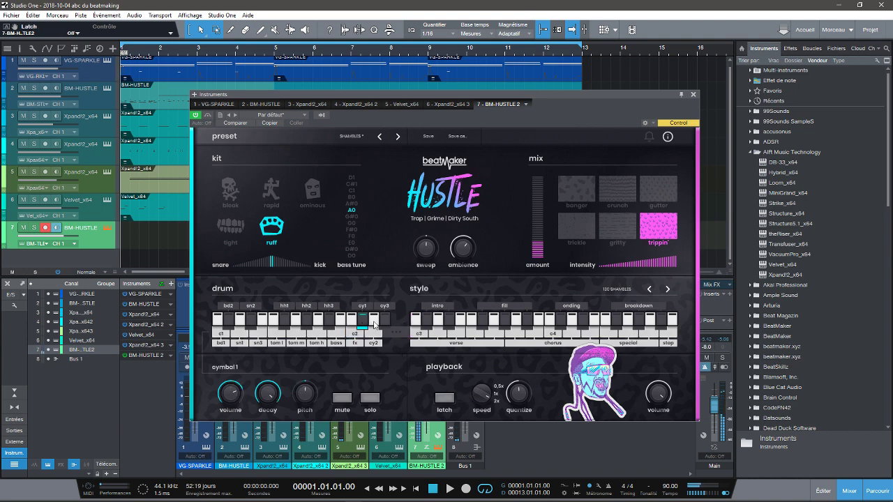
pyautogui.click(373, 323)
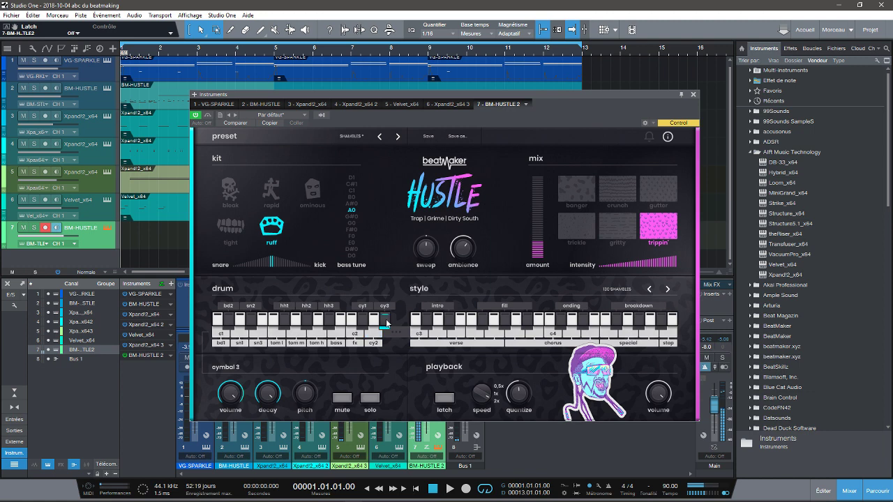
pyautogui.click(358, 340)
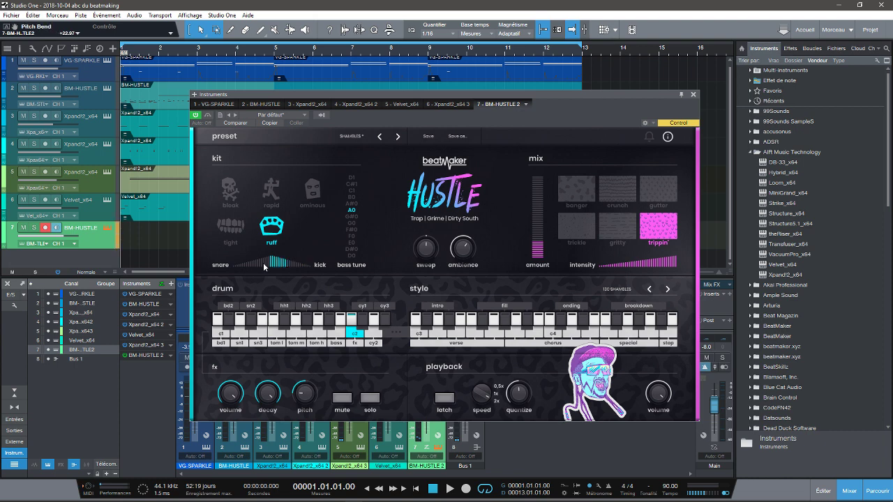
# Play the C3 style pattern with Latch on, and stop it by turning Latch off
pyautogui.click(416, 326)
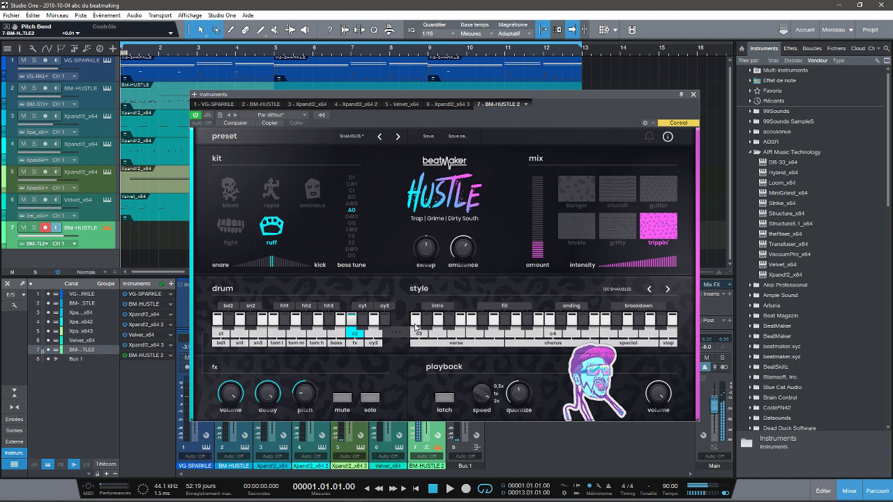
pyautogui.click(444, 398)
pyautogui.click(419, 323)
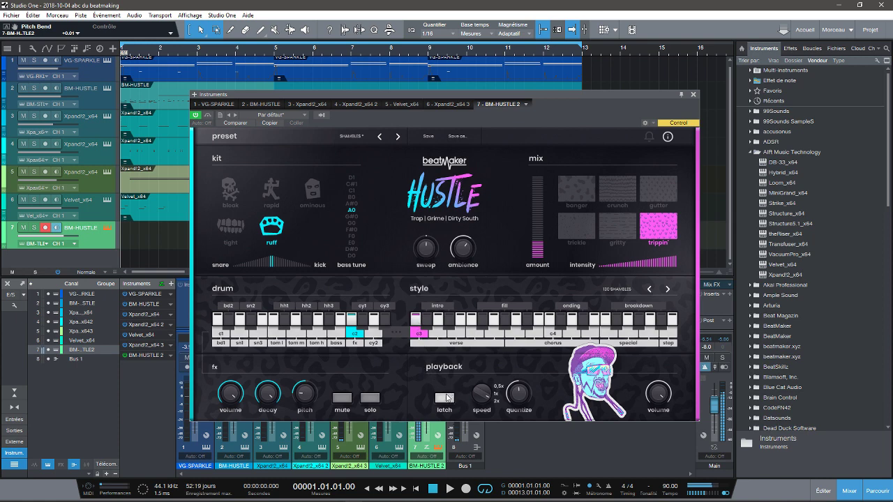
pyautogui.click(443, 399)
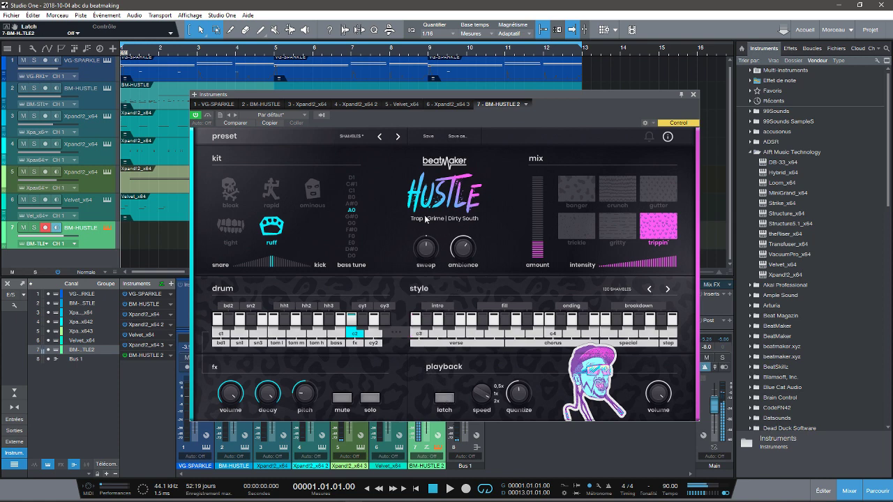
# Play the C3 pattern with Latch on and try different Sweep amounts, starting with -10 %
pyautogui.moveTo(429, 248); pyautogui.dragTo(420, 249)
pyautogui.click(417, 329)
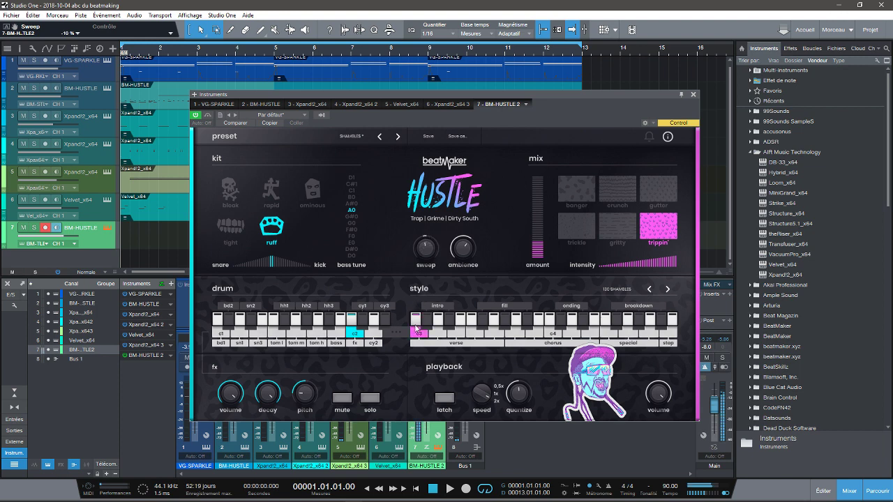
pyautogui.click(444, 399)
pyautogui.click(421, 330)
pyautogui.moveTo(429, 245); pyautogui.dragTo(424, 292)
pyautogui.moveTo(423, 247)
pyautogui.mouseDown()
pyautogui.moveTo(430, 238)
pyautogui.moveTo(430, 255)
pyautogui.moveTo(430, 246)
pyautogui.mouseUp()
# Vary Ambience up to 100 % over the playing pattern, and turn off Latch
pyautogui.moveTo(461, 254); pyautogui.dragTo(463, 244)
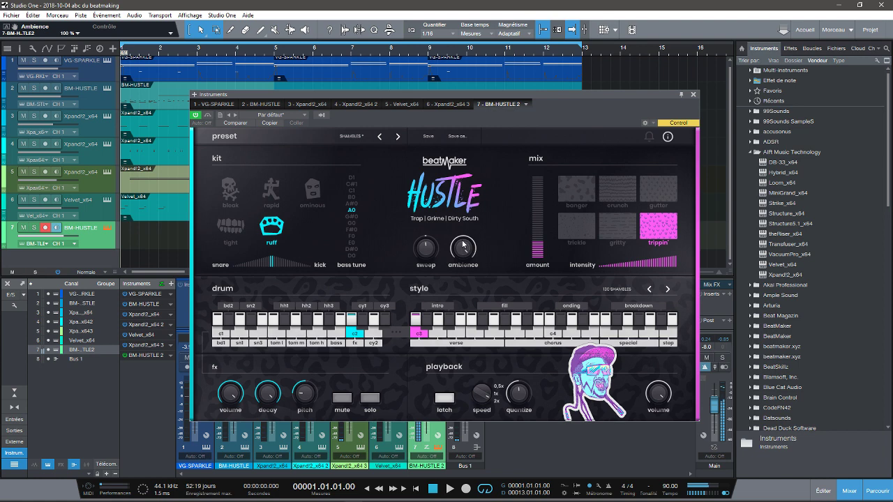
pyautogui.scroll(2, 466, 253)
pyautogui.scroll(2, 465, 250)
pyautogui.scroll(1, 466, 251)
pyautogui.click(449, 401)
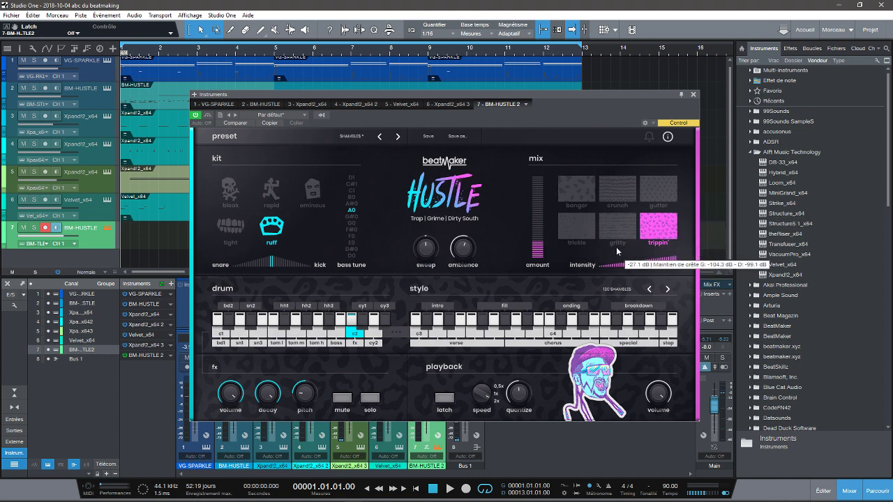
# Try the trickle, gritty and crunch mixes, keep crunch, and set Amount to 48.7 with a slightly lower Intensity
pyautogui.click(569, 226)
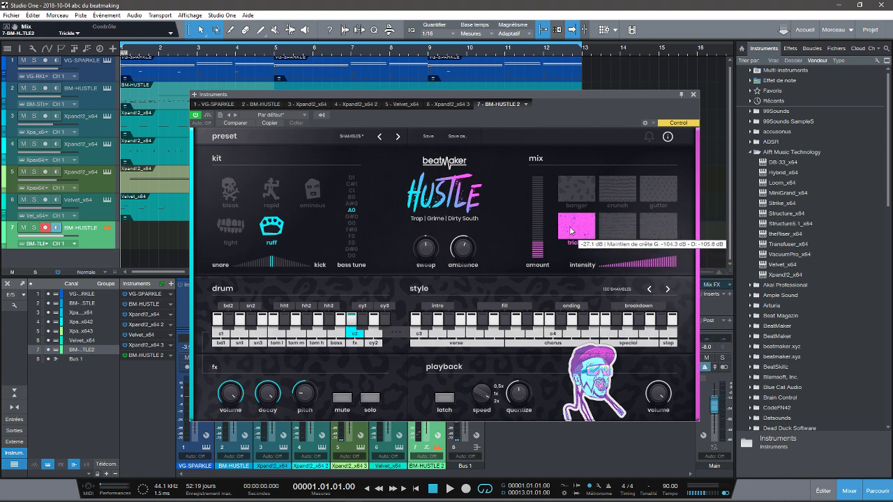
pyautogui.click(613, 223)
pyautogui.click(611, 196)
pyautogui.moveTo(535, 237); pyautogui.dragTo(538, 222)
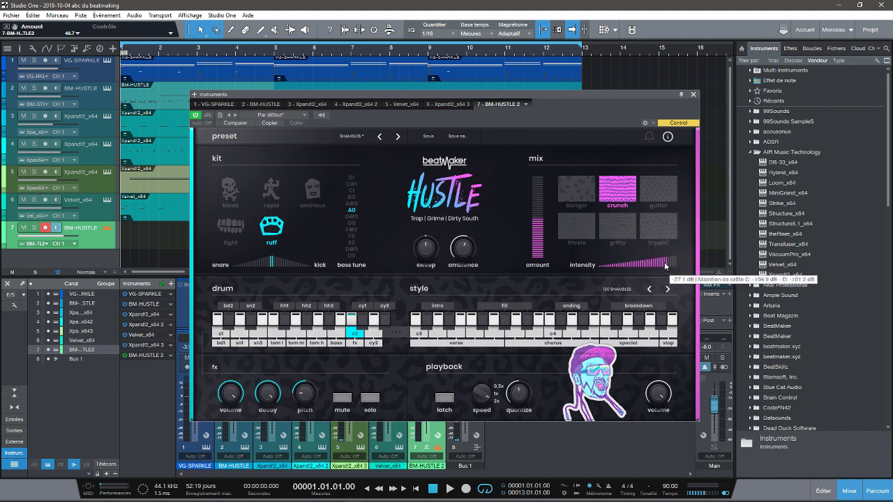
pyautogui.moveTo(674, 266); pyautogui.dragTo(655, 268)
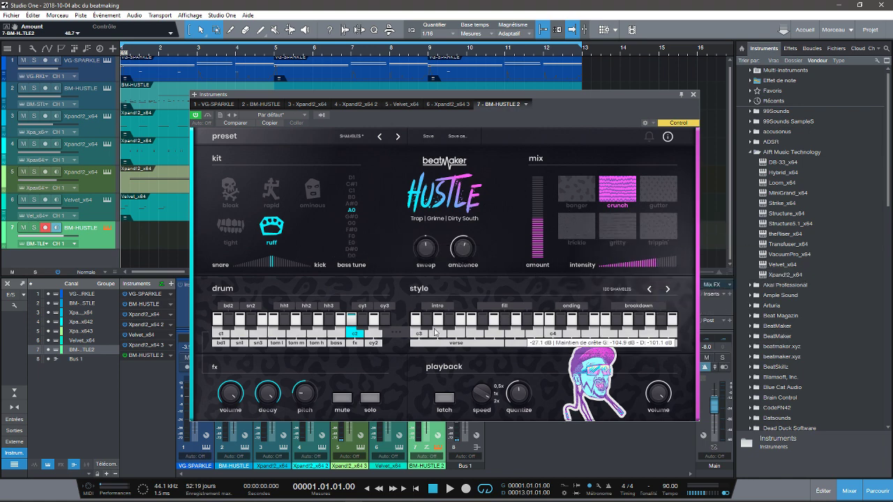
# Play the C3 pattern with Latch on, raising the mix Intensity to maximum and Amount to 75.0
pyautogui.click(442, 399)
pyautogui.click(417, 328)
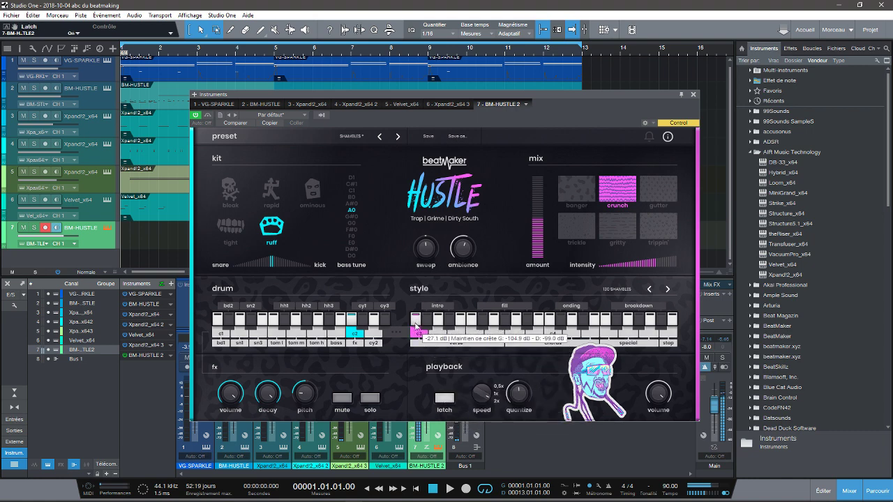
pyautogui.moveTo(647, 266); pyautogui.dragTo(673, 266)
pyautogui.moveTo(537, 222); pyautogui.dragTo(576, 188)
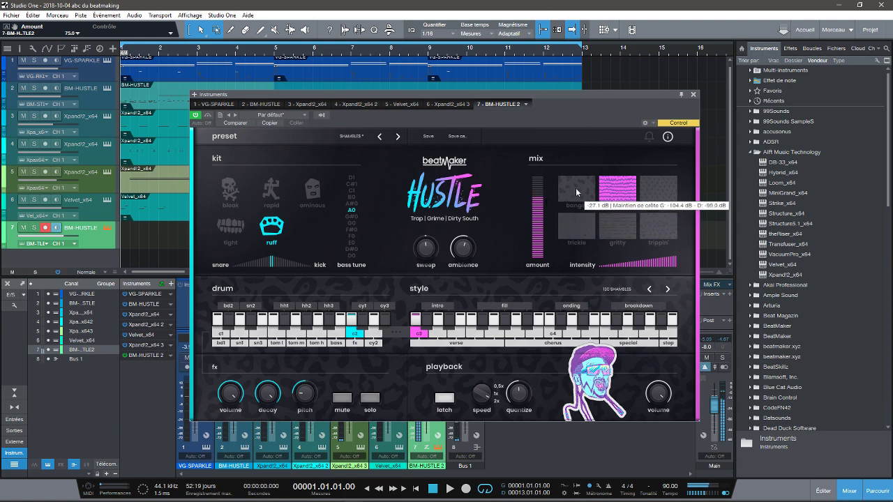
# Compare the banger, gutter, trickle, gritty and trippin' mixes on the playing pattern, ending on crunch
pyautogui.click(576, 187)
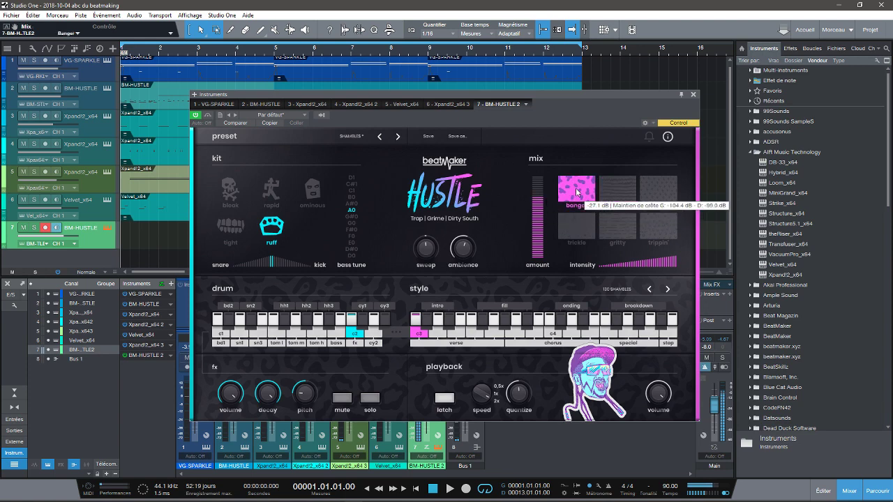
pyautogui.click(661, 186)
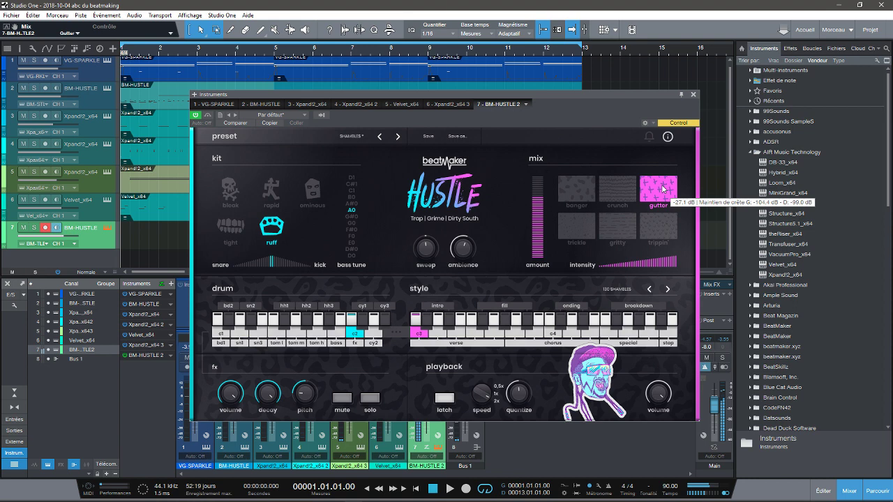
pyautogui.click(579, 224)
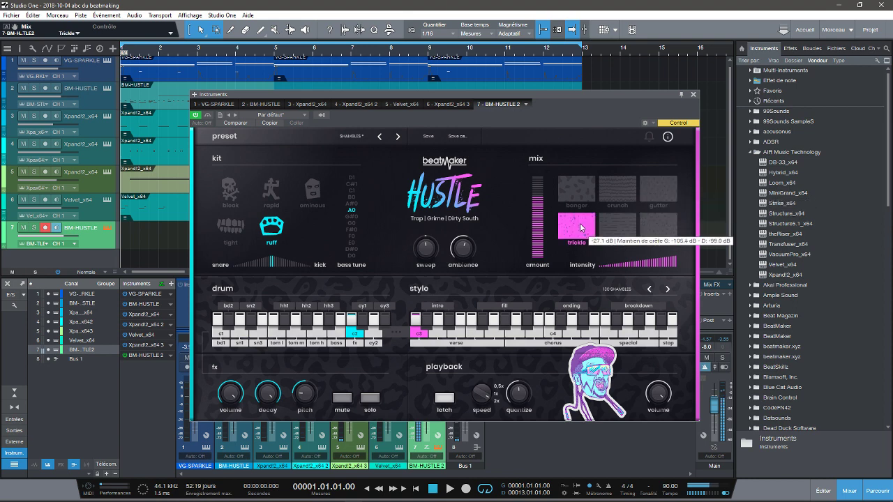
pyautogui.click(619, 233)
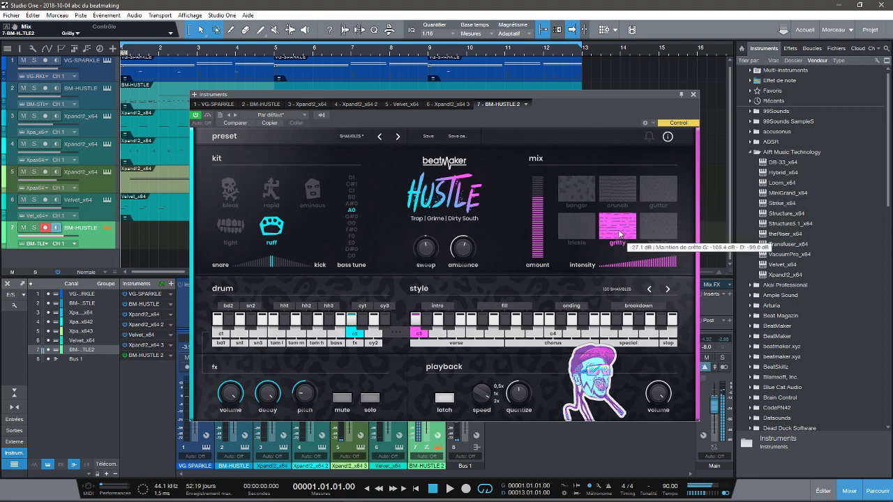
pyautogui.click(661, 233)
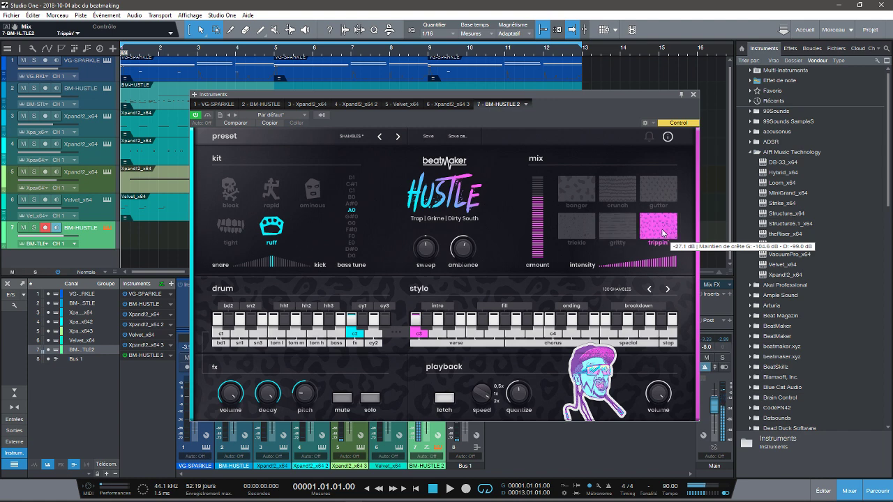
pyautogui.click(647, 190)
pyautogui.click(608, 186)
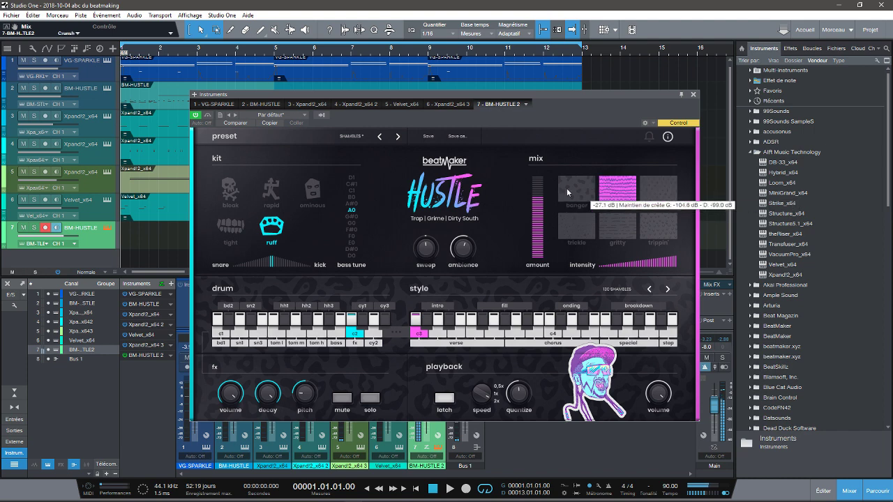
# Lower the crunch mix Amount to 27.6, sweep Intensity from minimum to maximum, and set Amount to 35.9
pyautogui.moveTo(537, 198); pyautogui.dragTo(542, 237)
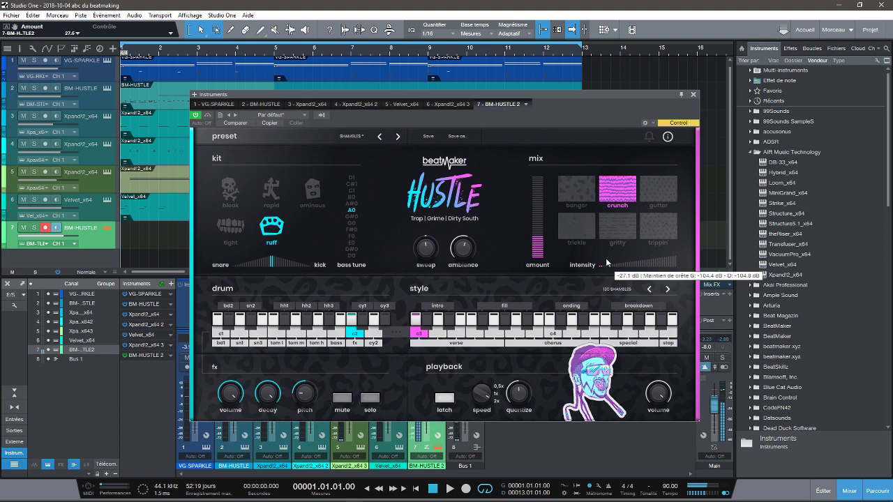
pyautogui.moveTo(598, 259); pyautogui.dragTo(693, 262)
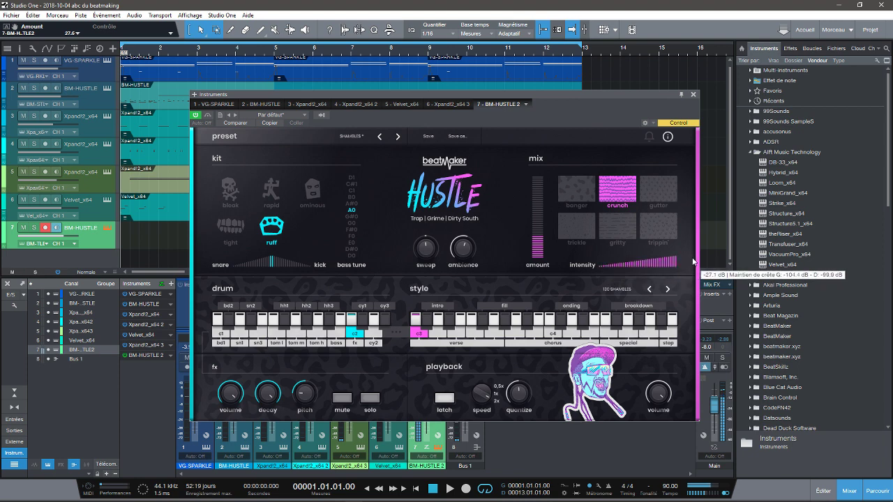
pyautogui.moveTo(542, 239); pyautogui.dragTo(542, 228)
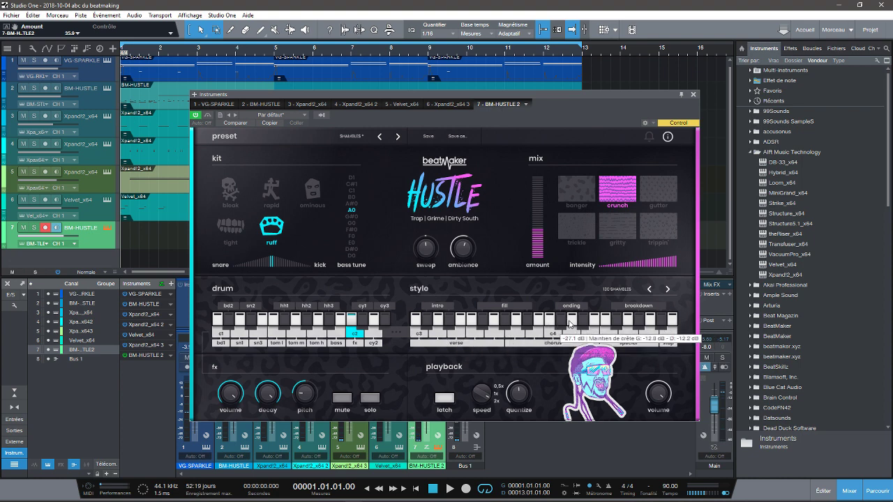
# Turn Latch on and play the C3 pattern, the last verse pattern and a chorus pattern
pyautogui.click(449, 401)
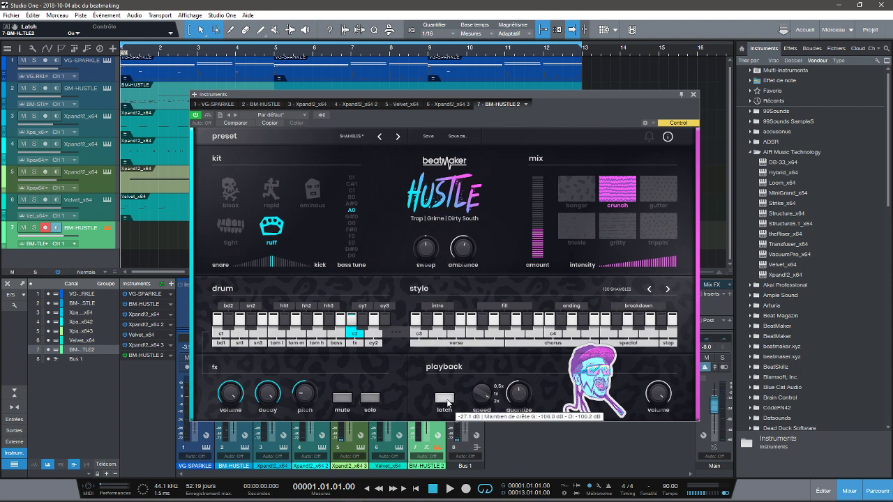
pyautogui.click(418, 322)
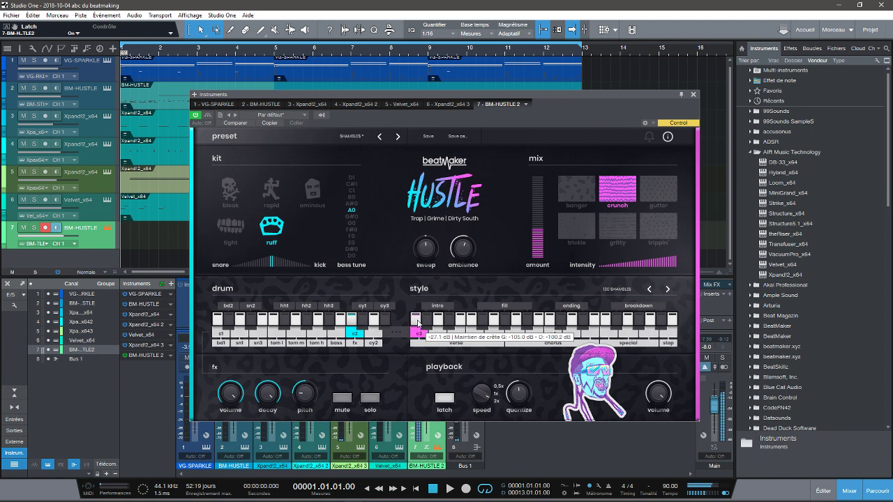
pyautogui.click(492, 323)
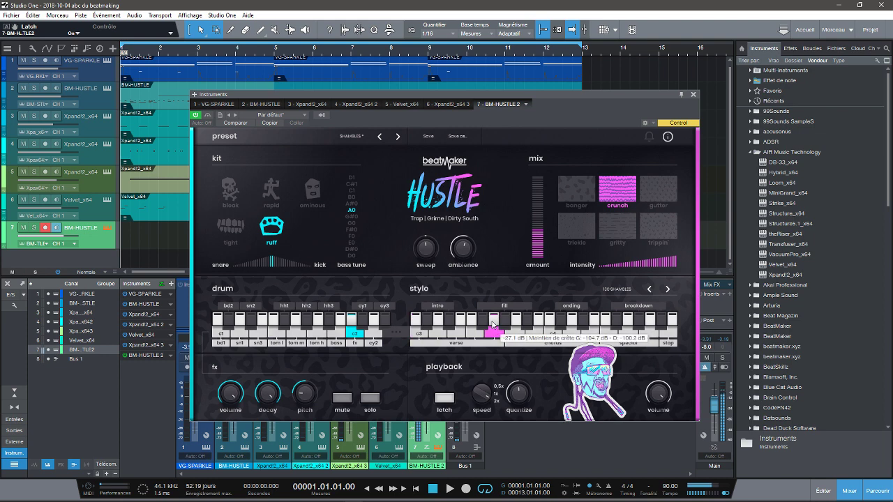
pyautogui.click(517, 324)
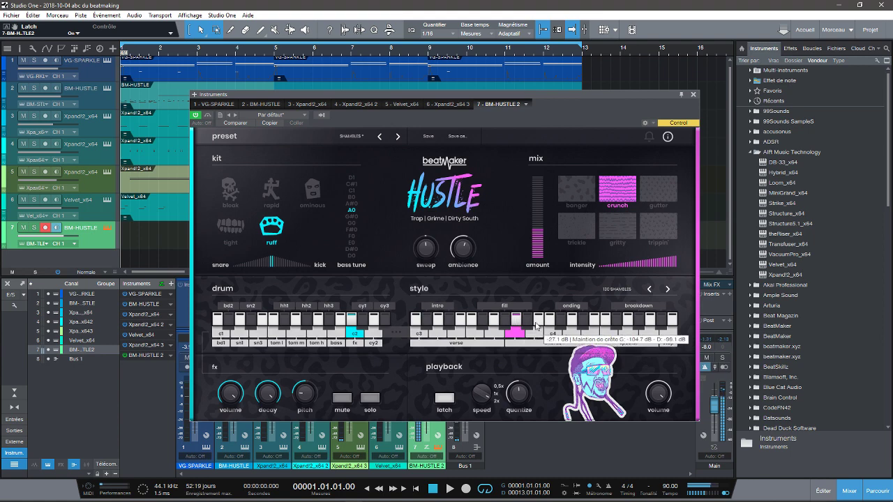
# Switch the style to 130 SWAG and alternate between its last verse pattern and the C3 pattern
pyautogui.click(667, 289)
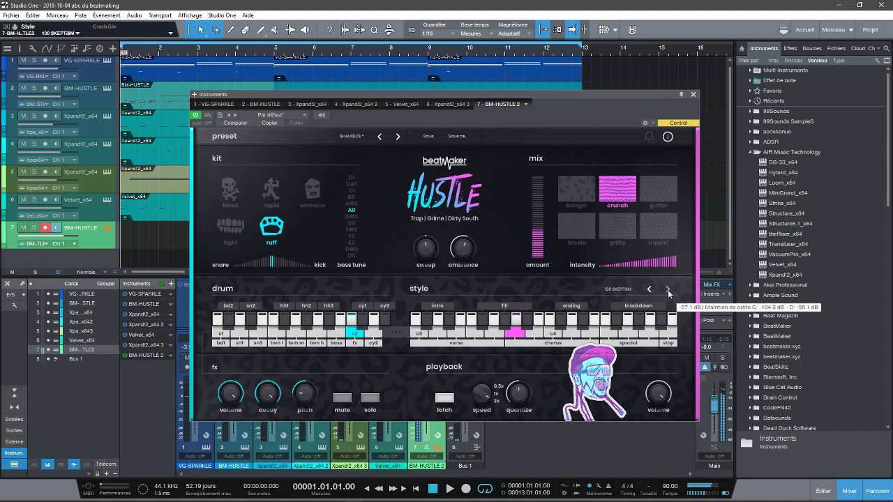
pyautogui.click(667, 289)
pyautogui.click(494, 323)
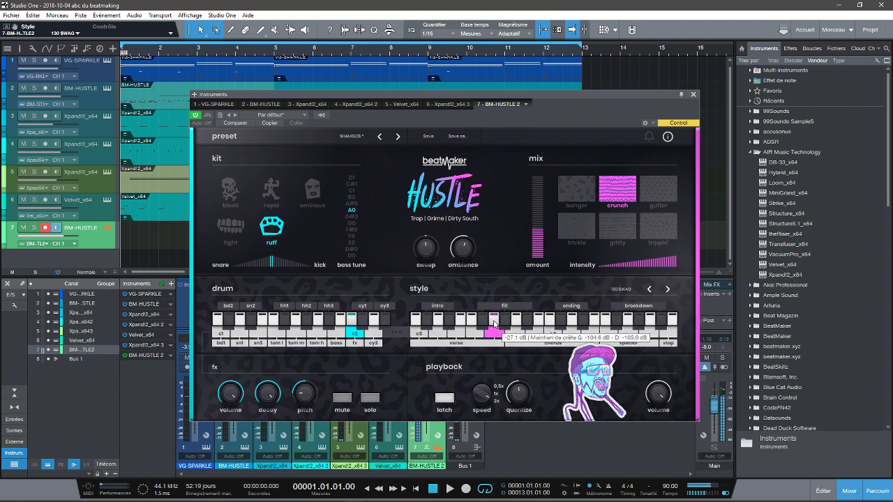
pyautogui.click(414, 322)
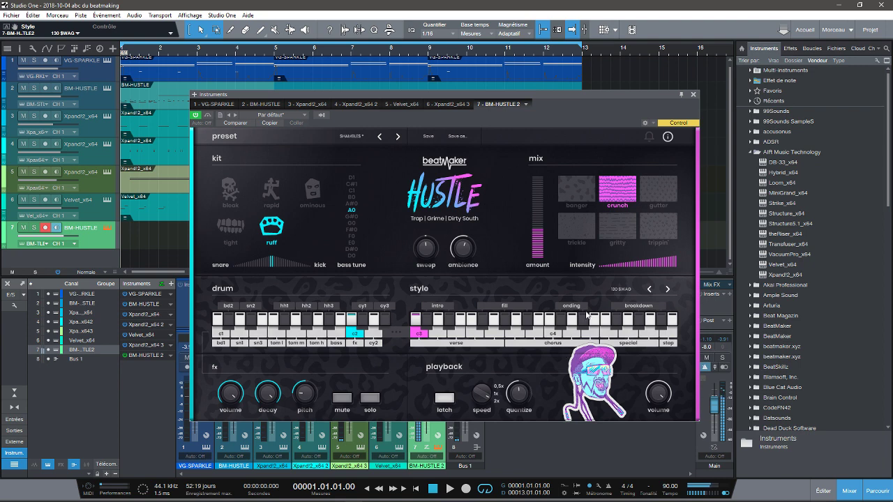
pyautogui.click(494, 324)
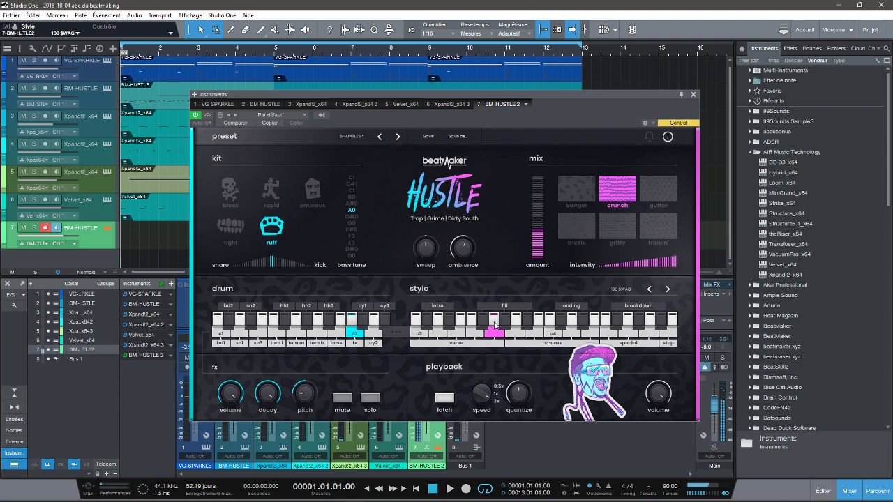
# Switch the style to 140 GOLDEN CHAIN, play its C3 pattern, and turn Latch off
pyautogui.click(668, 289)
pyautogui.click(667, 288)
pyautogui.click(416, 325)
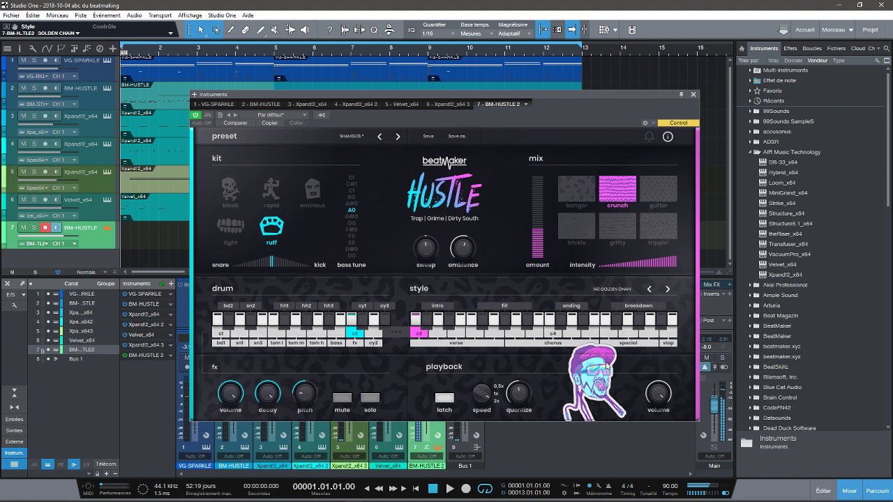
pyautogui.click(447, 406)
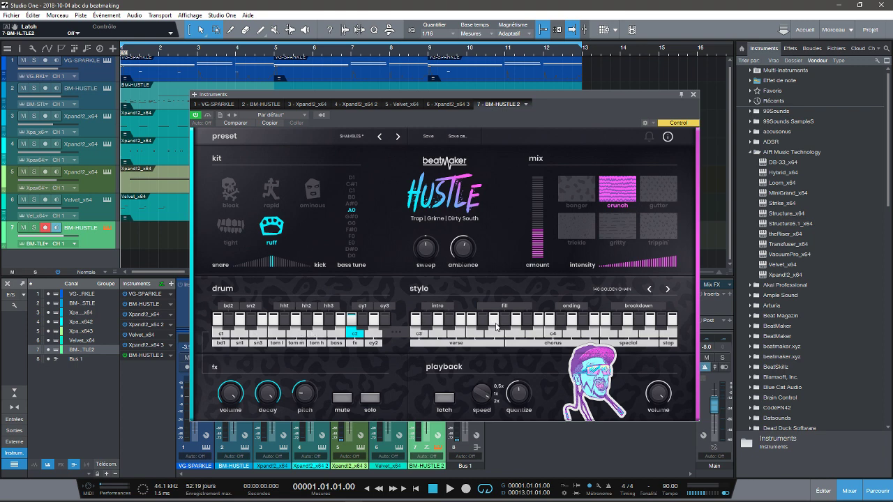
# Trigger the C3 pattern without Latch and try out the playback Speed control
pyautogui.click(416, 323)
pyautogui.click(479, 394)
pyautogui.moveTo(484, 394); pyautogui.dragTo(487, 370)
pyautogui.moveTo(497, 367); pyautogui.dragTo(505, 383)
pyautogui.moveTo(513, 388); pyautogui.dragTo(508, 381)
pyautogui.moveTo(503, 373); pyautogui.dragTo(503, 406)
# Compare the playback speeds, including Double, on the latched C3 pattern, ending with Latch off
pyautogui.click(444, 398)
pyautogui.click(417, 325)
pyautogui.click(478, 395)
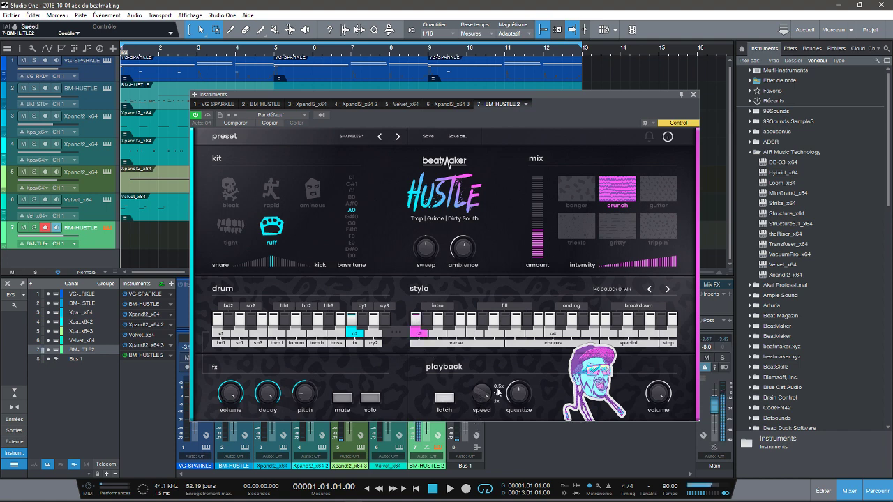
pyautogui.click(494, 395)
pyautogui.click(493, 402)
pyautogui.click(490, 394)
pyautogui.click(446, 401)
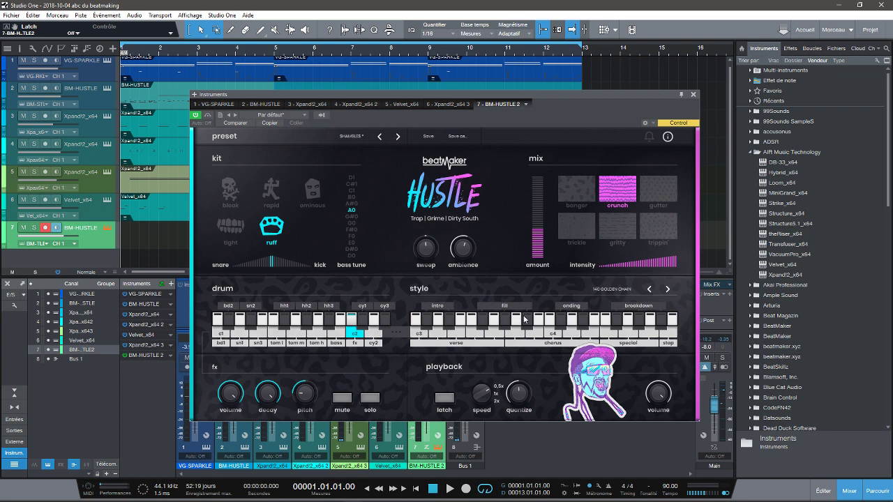
# Set the playback Quantize to 79 % and close the instrument window
pyautogui.click(516, 398)
pyautogui.moveTo(513, 396)
pyautogui.mouseDown()
pyautogui.moveTo(510, 402)
pyautogui.moveTo(519, 394)
pyautogui.mouseUp()
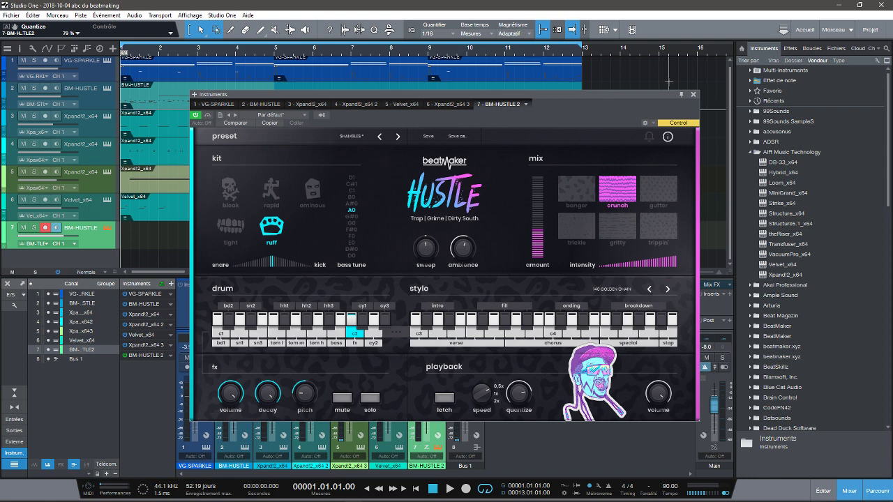
pyautogui.click(693, 95)
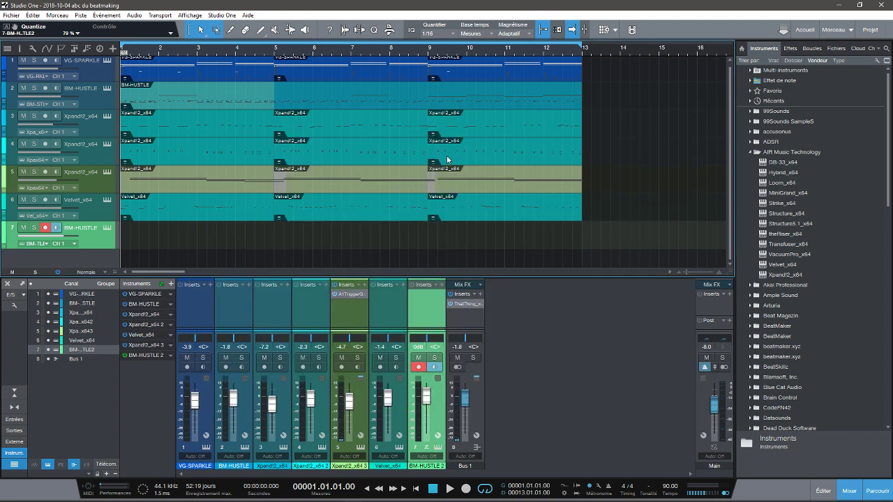
# Delete the second BM-HUSTLE track, number 7, together with its instrument
pyautogui.click(191, 102)
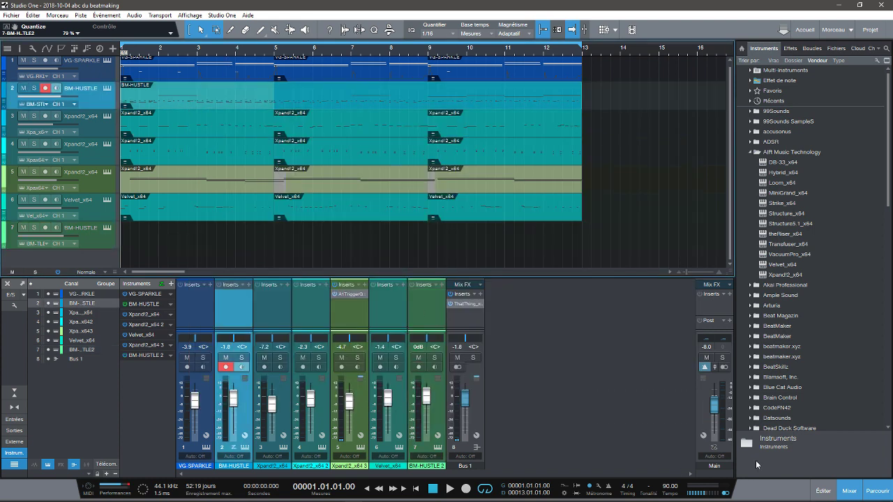
pyautogui.press('F2')
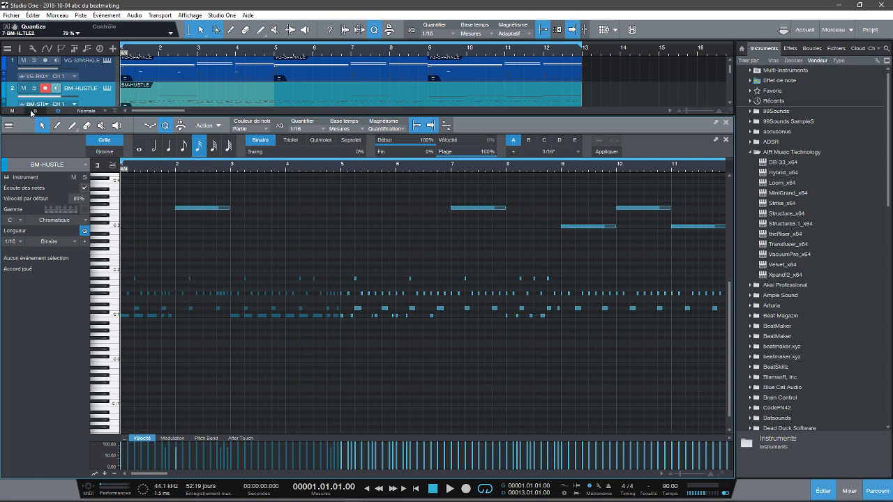
pyautogui.moveTo(730, 69); pyautogui.dragTo(733, 97)
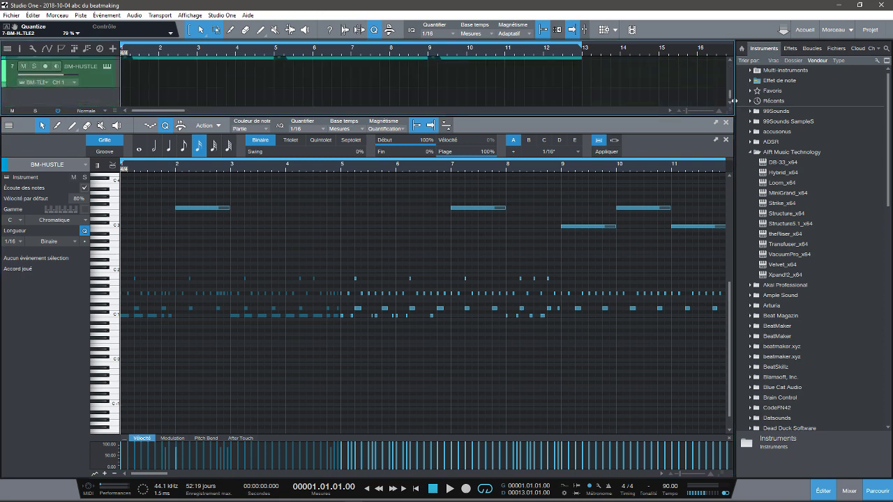
pyautogui.click(93, 73)
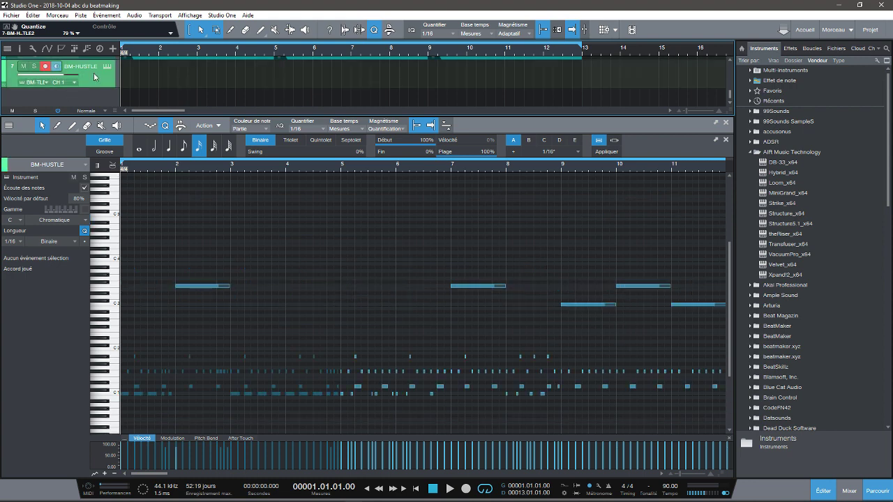
pyautogui.rightClick(94, 72)
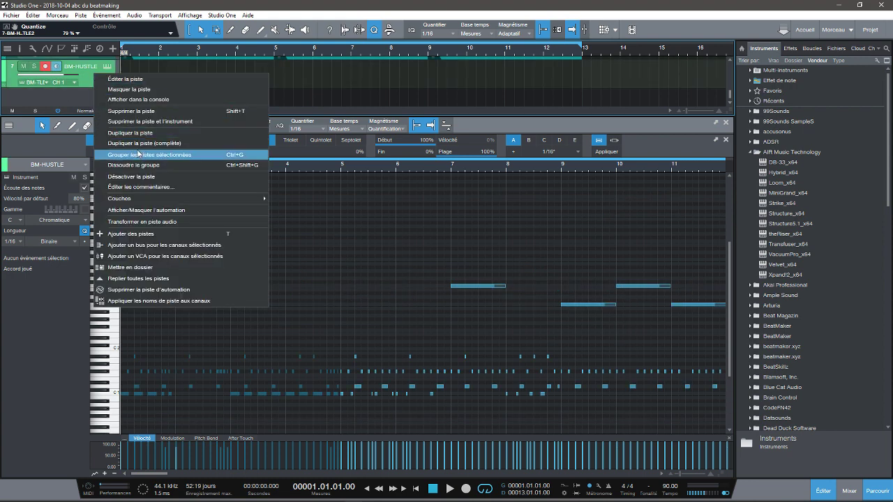
pyautogui.click(139, 122)
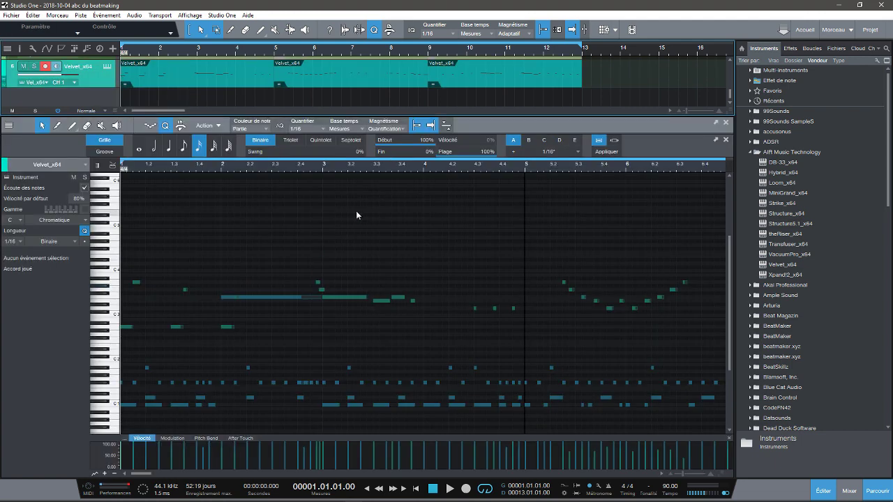
# Select the BM-HUSTLE event on track 2, play the song, and enlarge the arrangement area until all six tracks fit
pyautogui.moveTo(730, 96); pyautogui.dragTo(731, 64)
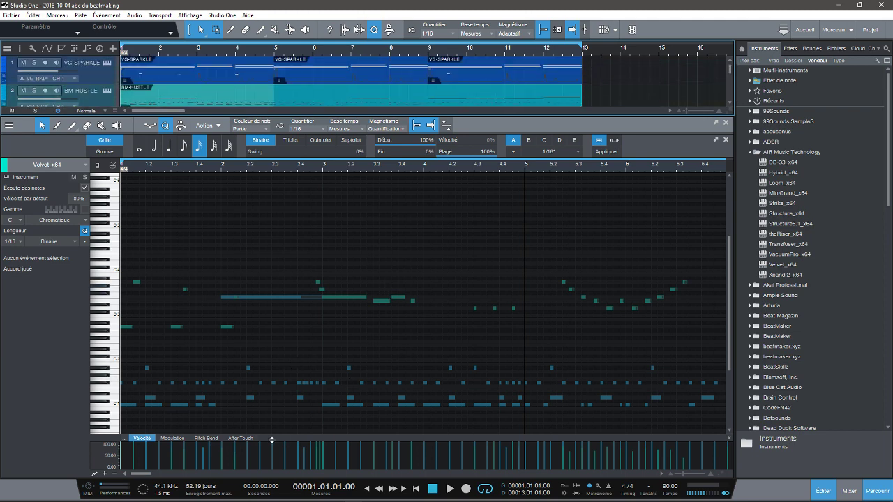
pyautogui.click(140, 104)
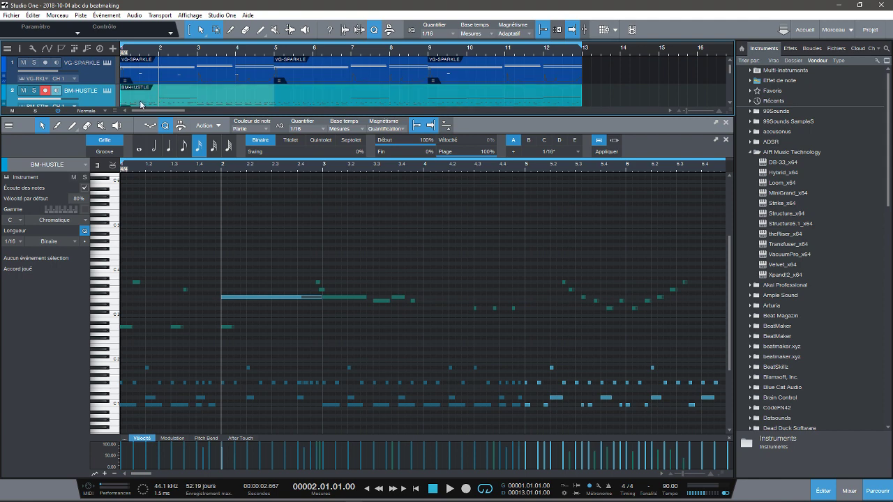
pyautogui.press('space')
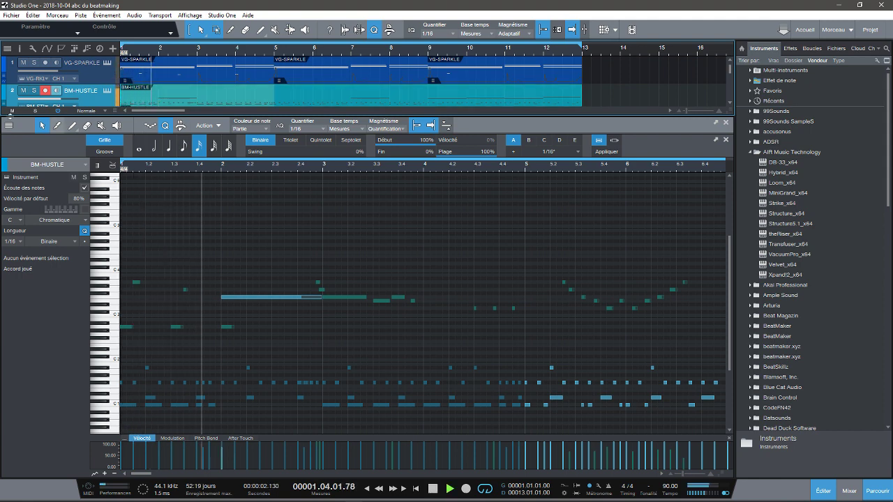
pyautogui.moveTo(23, 111); pyautogui.dragTo(11, 289)
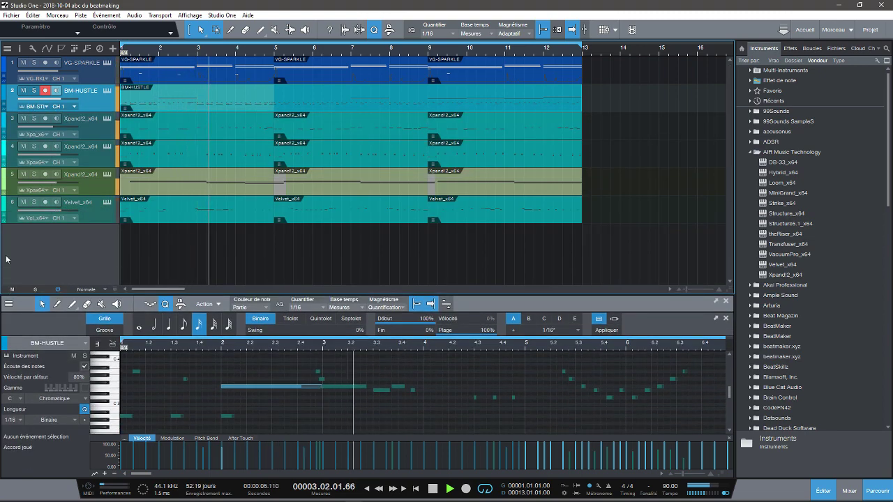
# Solo the VG-SPARKLE track, open its Virtual Guitarist Sparkle instrument, and stop playback
pyautogui.click(34, 62)
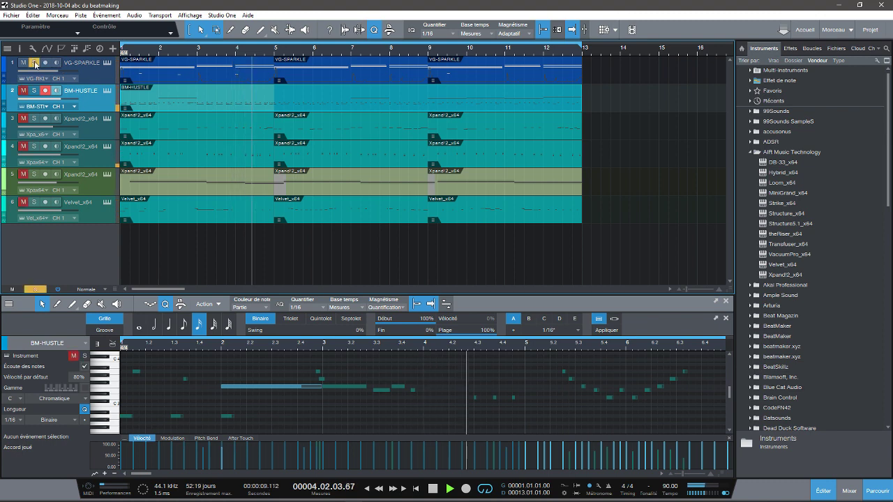
pyautogui.click(106, 62)
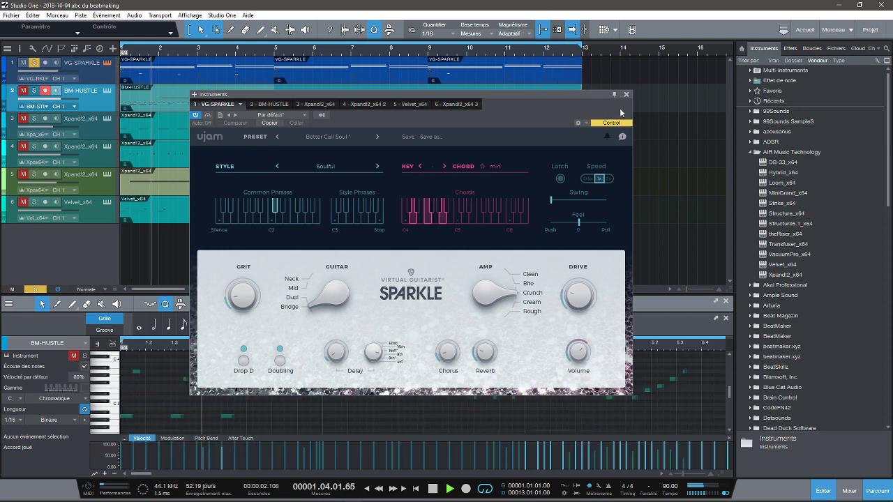
pyautogui.press('space')
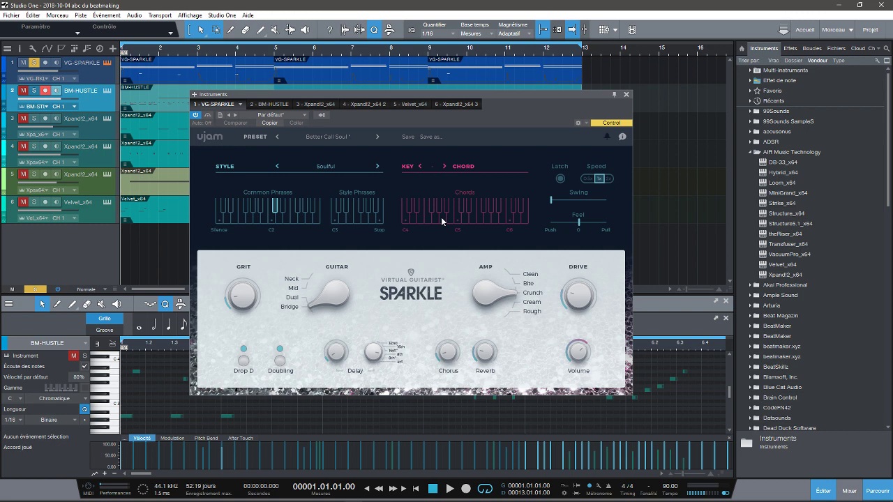
# Browse Sparkle's style list and factory preset categories, including Folk / Country, keeping the Soulful style and Better Call Soul preset
pyautogui.click(345, 165)
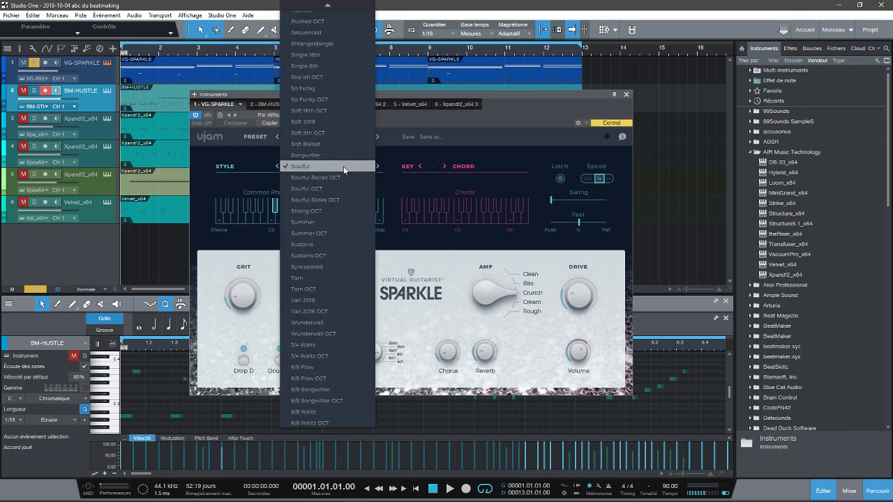
pyautogui.click(472, 147)
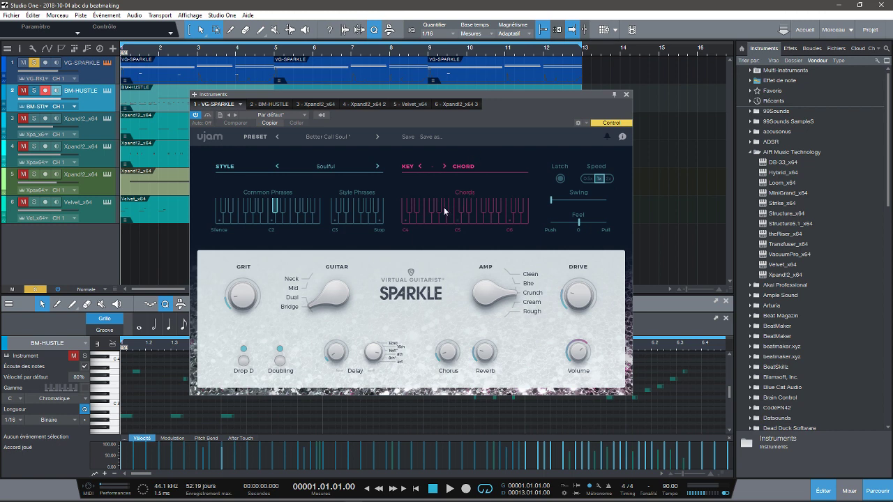
pyautogui.click(337, 165)
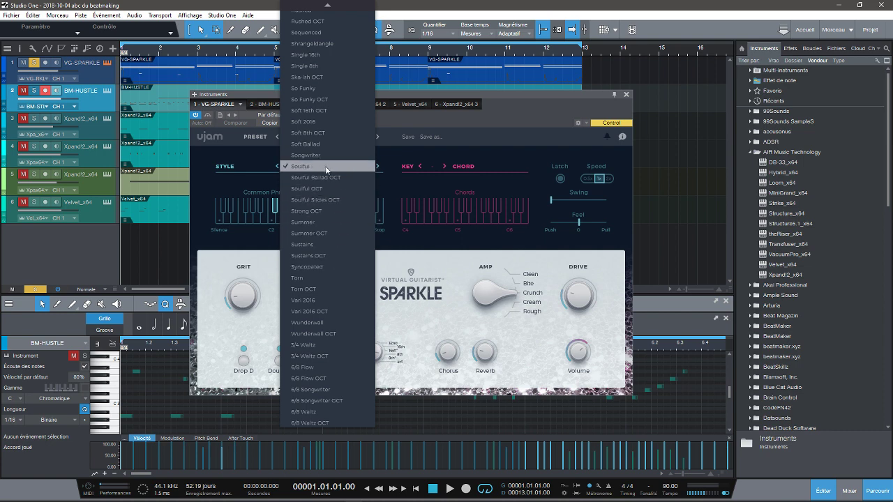
pyautogui.click(453, 146)
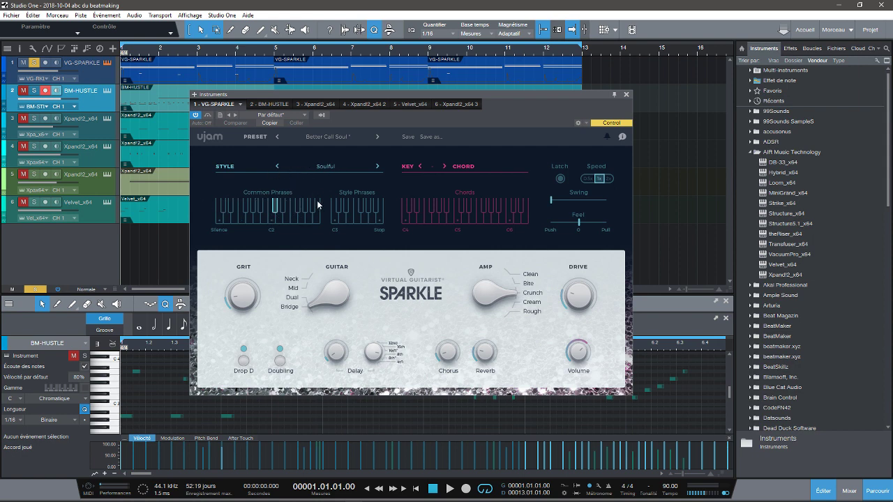
pyautogui.click(340, 166)
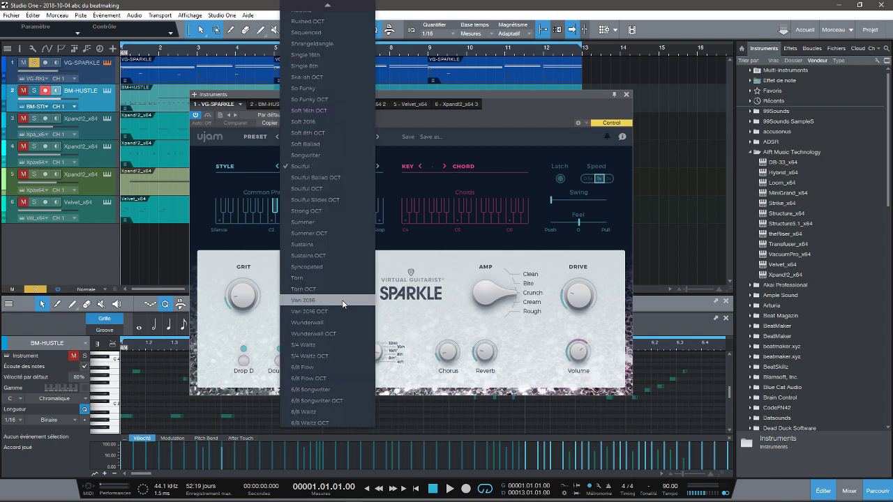
pyautogui.click(406, 148)
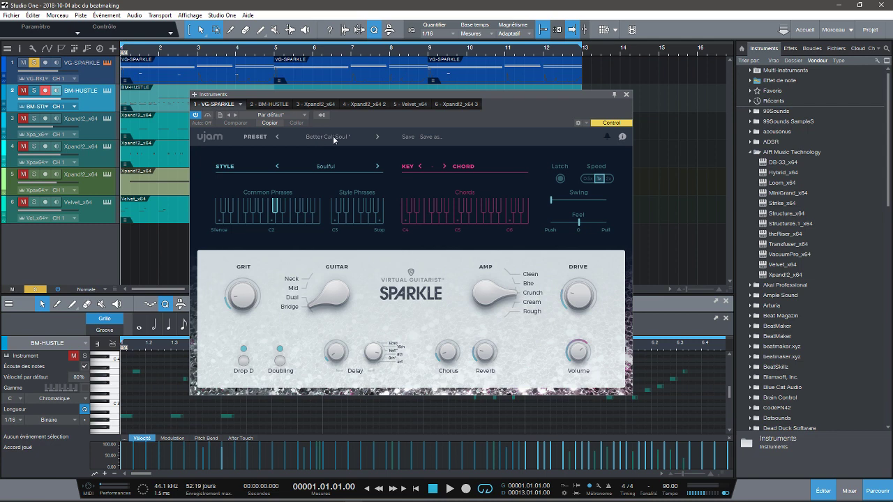
pyautogui.click(333, 136)
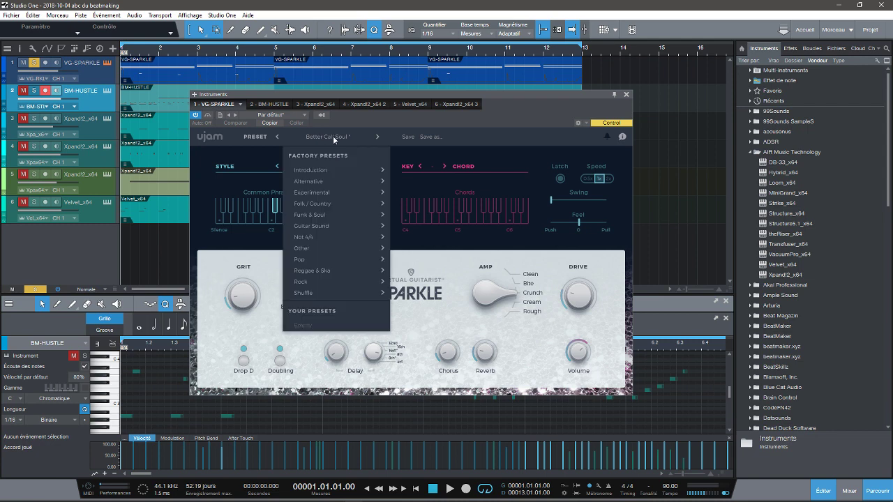
pyautogui.moveTo(329, 206)
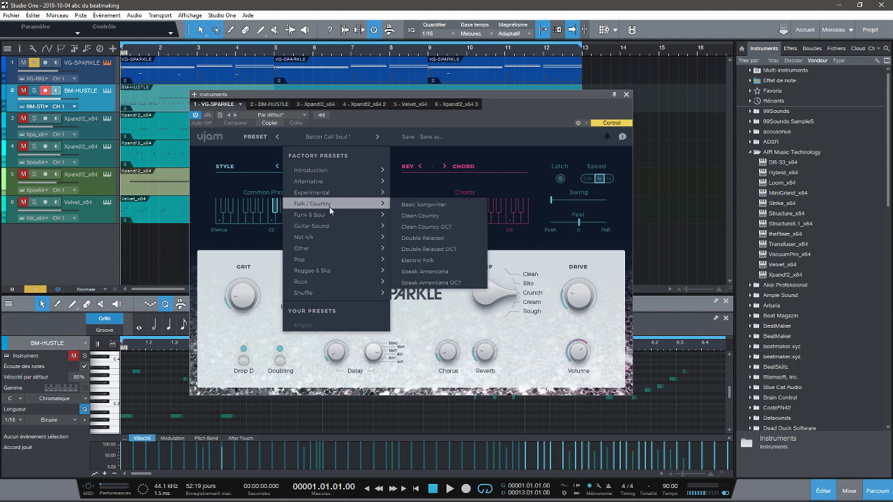
pyautogui.click(482, 148)
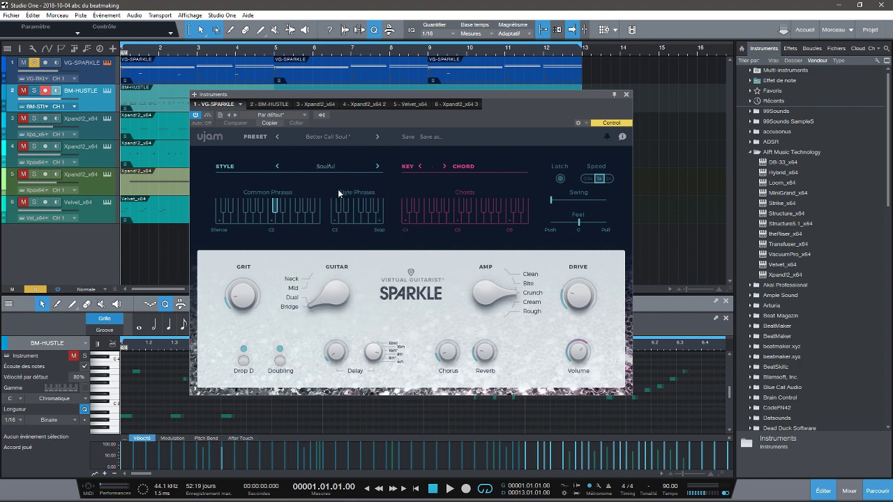
# Play the song, add the BM-HUSTLE track to the solo, view its Beatmaker HUSTLE instrument, and stop playback
pyautogui.press('space')
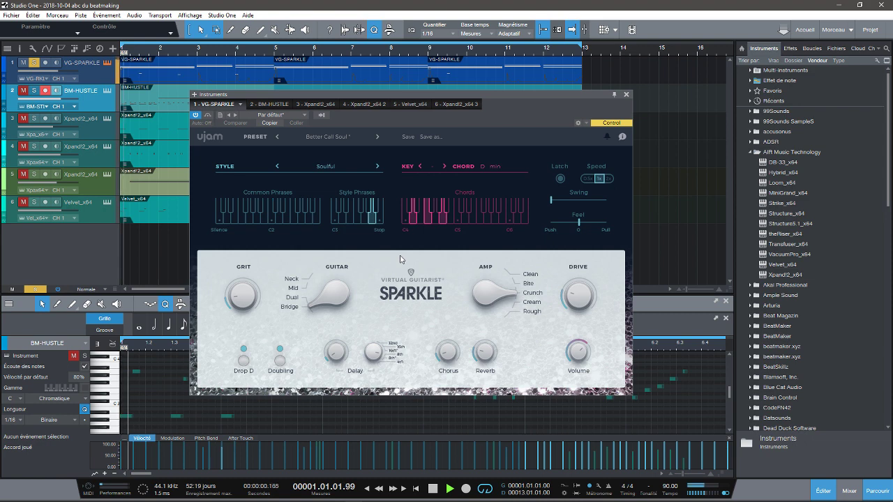
pyautogui.click(34, 91)
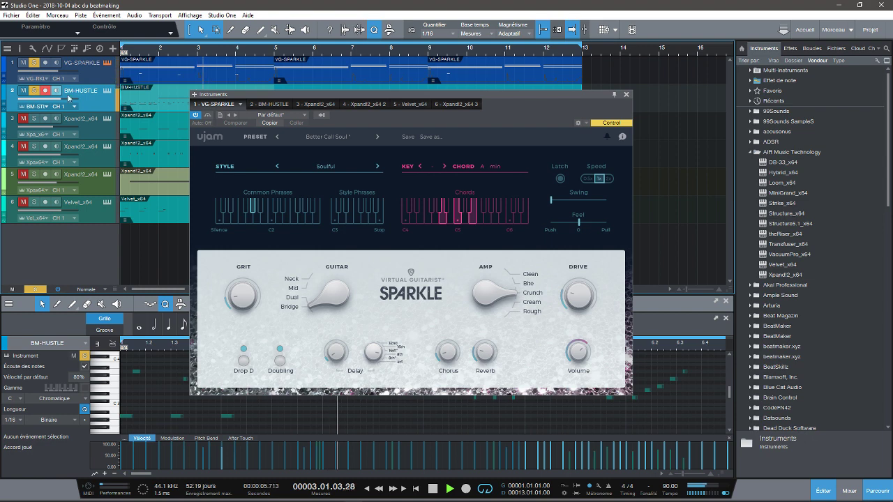
pyautogui.click(107, 91)
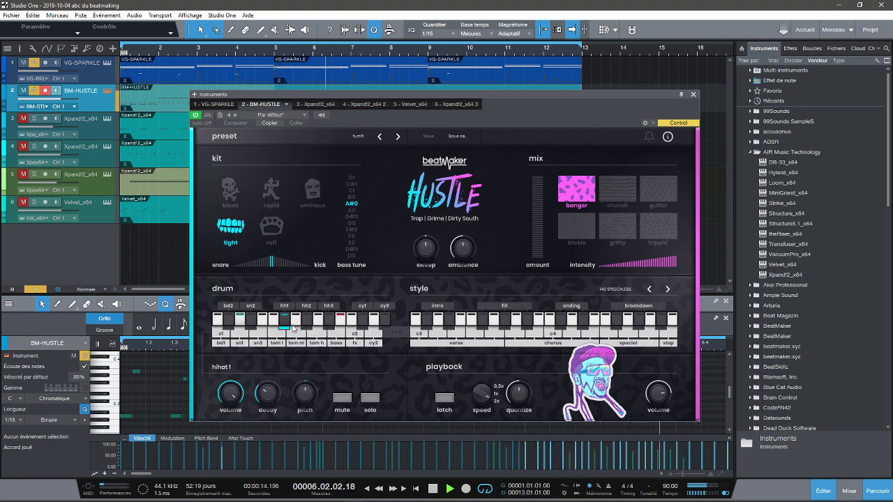
pyautogui.press('space')
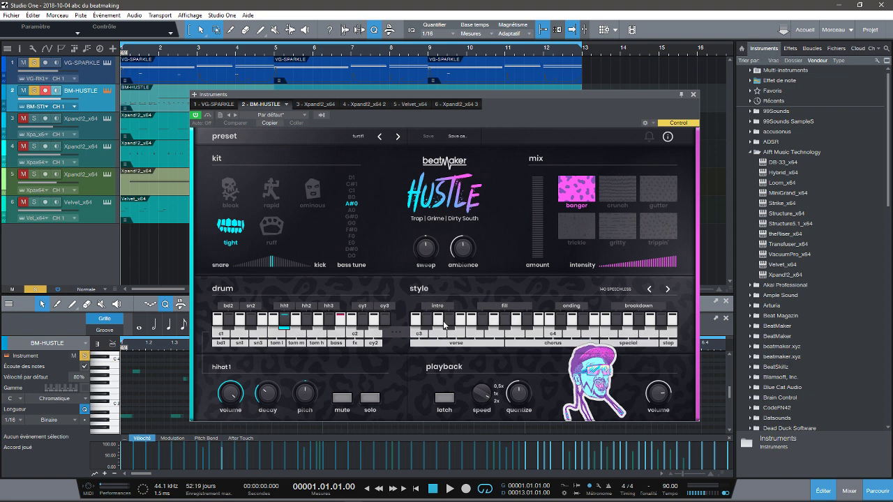
# Play the song with the first Xpand!2 track also soloed and view the Xpand!2 and Velvet instruments
pyautogui.press('space')
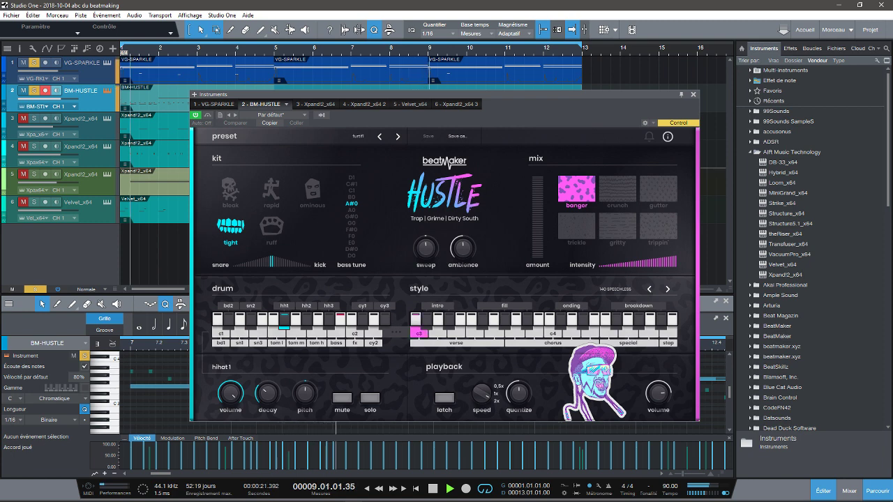
pyautogui.click(34, 118)
pyautogui.click(110, 119)
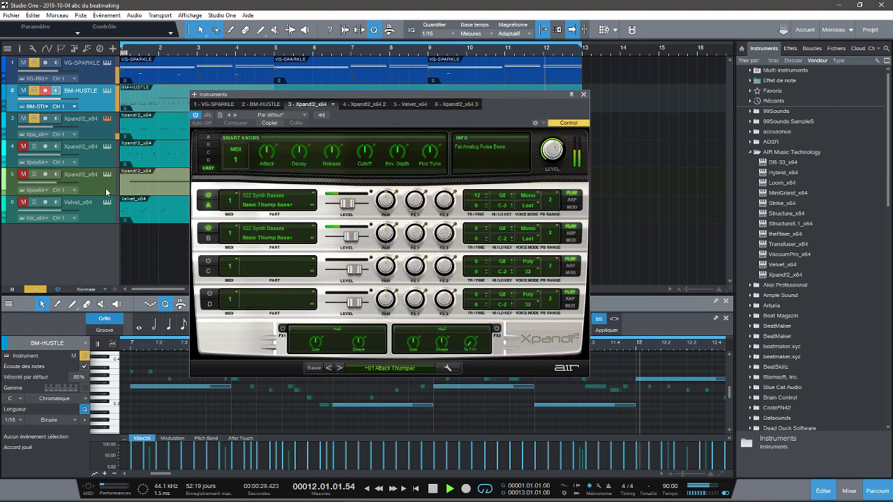
pyautogui.click(357, 104)
pyautogui.click(406, 104)
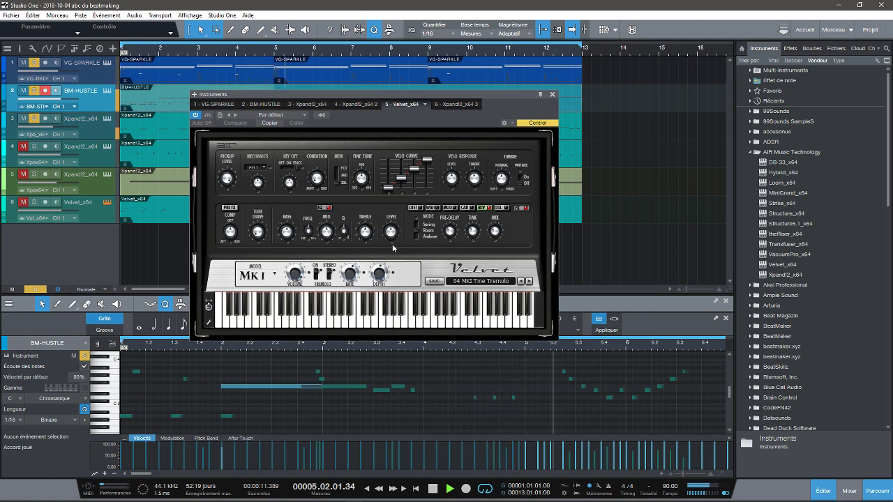
# Unmute and solo the second and third Xpand!2 tracks and the Velvet track, close the instrument window, and stop playback
pyautogui.click(25, 146)
pyautogui.click(23, 174)
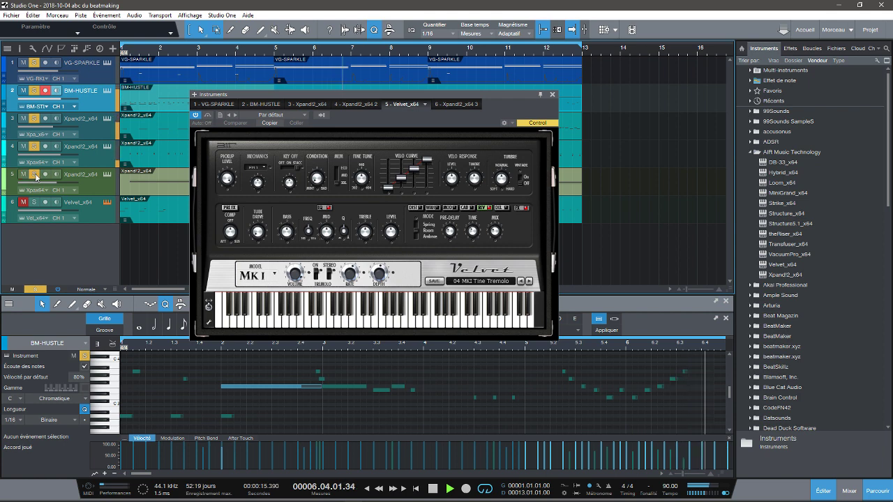
pyautogui.click(23, 202)
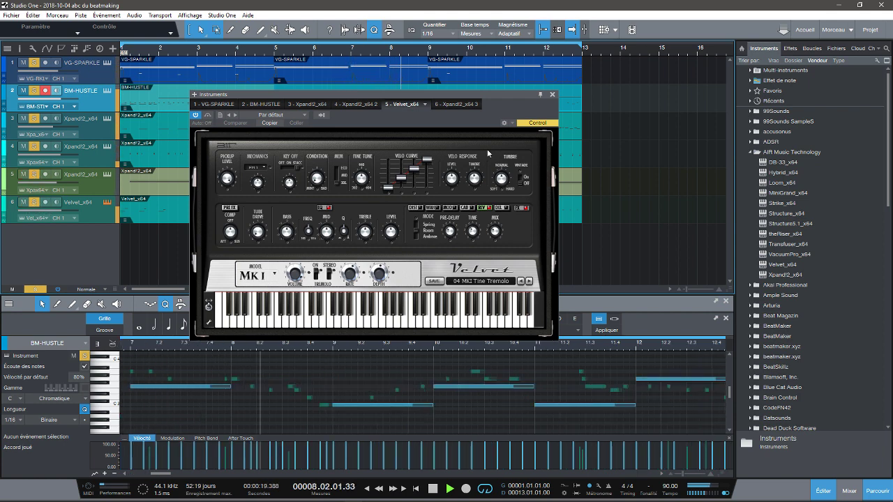
pyautogui.click(552, 94)
pyautogui.press('space')
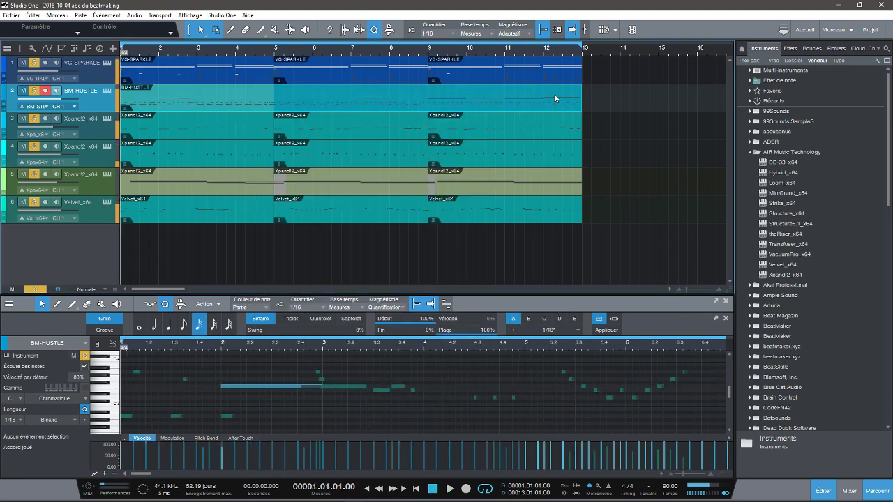
# Play the song with all six tracks audible, view BM-HUSTLE's Beatmaker HUSTLE instrument during playback, and close its window
pyautogui.press('space')
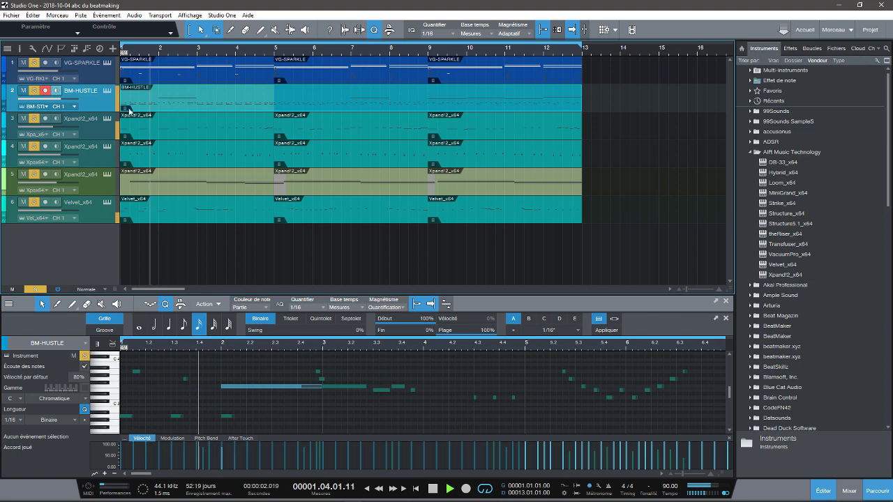
pyautogui.click(107, 89)
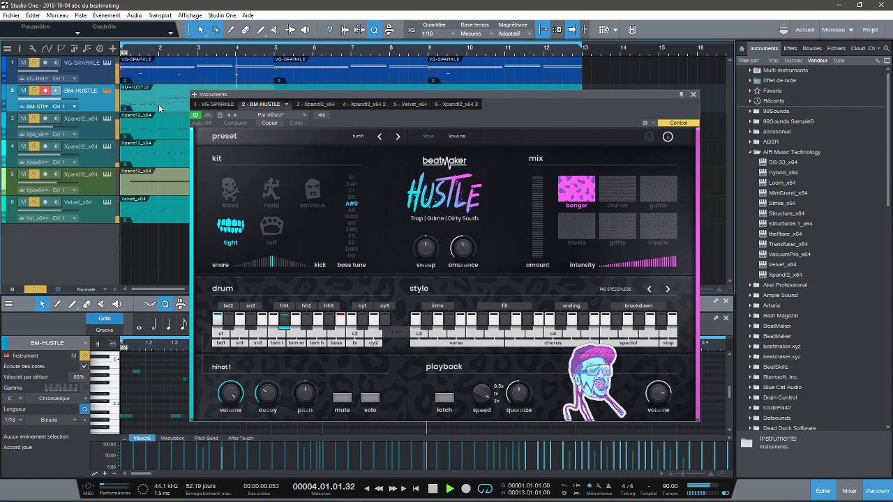
pyautogui.click(693, 94)
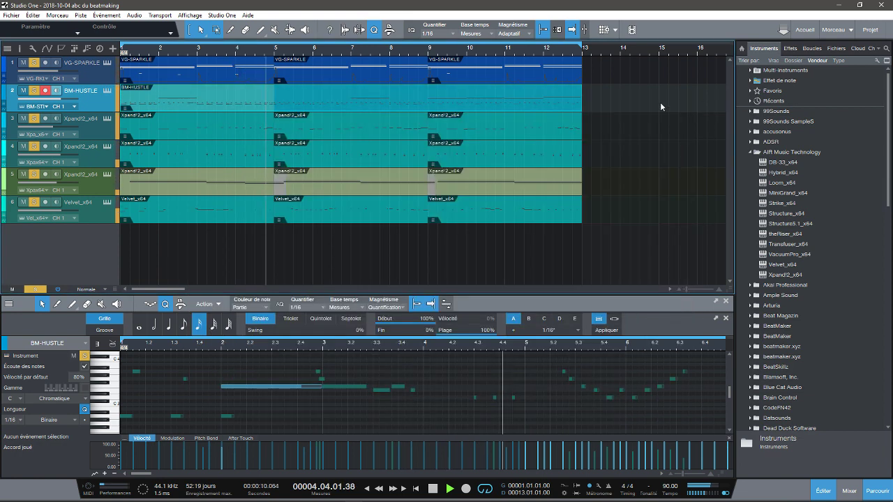
# Show the BM-HUSTLE track's notes in the note editor, enlarge the editor upward, and stop playback
pyautogui.click(95, 213)
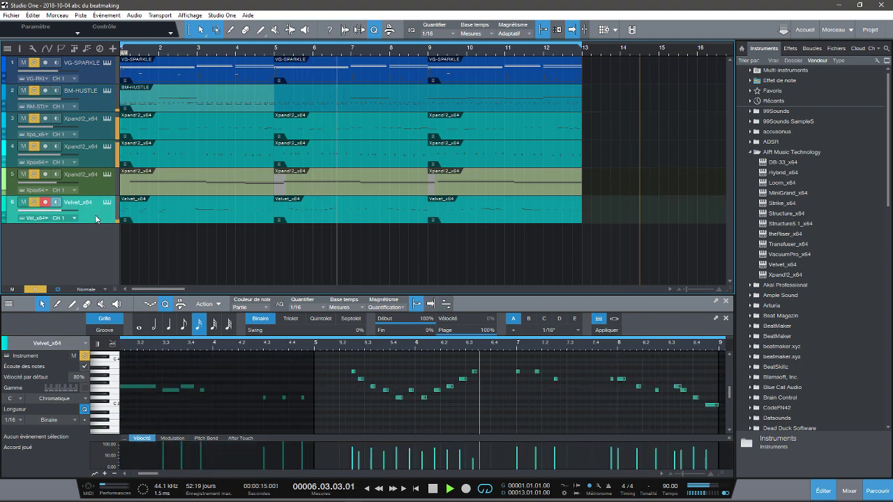
pyautogui.click(89, 102)
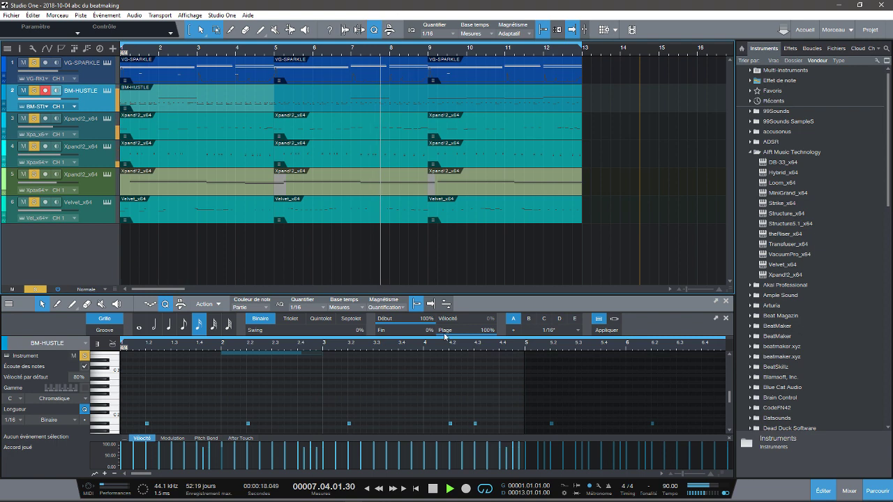
pyautogui.moveTo(488, 296); pyautogui.dragTo(499, 179)
pyautogui.press('space')
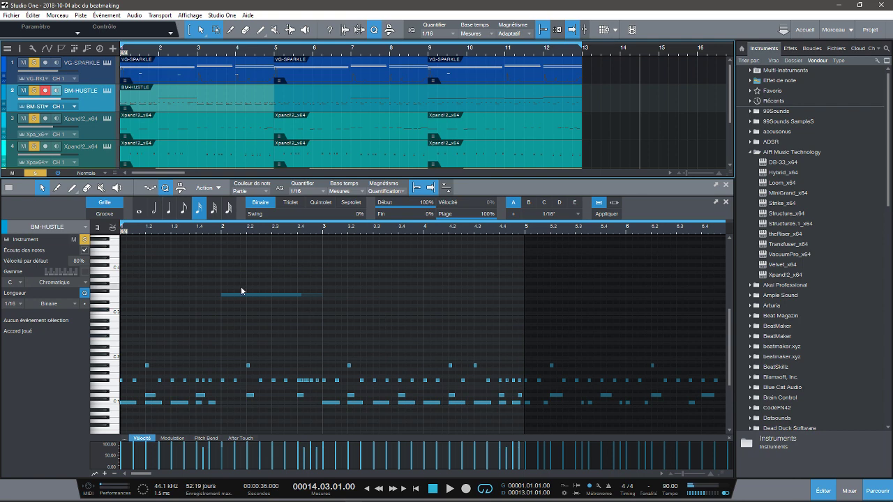
# Open the Beatmaker HUSTLE instrument and move its window clear of the first bars' notes
pyautogui.click(104, 63)
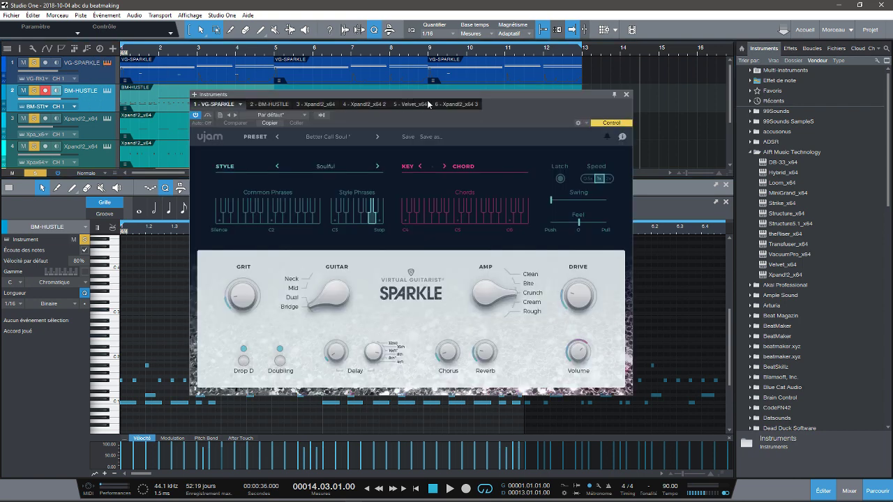
pyautogui.click(265, 105)
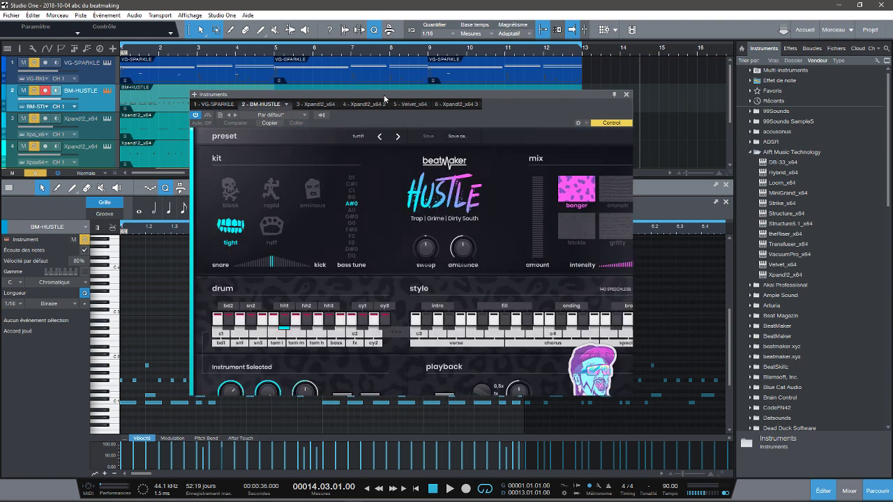
pyautogui.moveTo(438, 92); pyautogui.dragTo(609, 21)
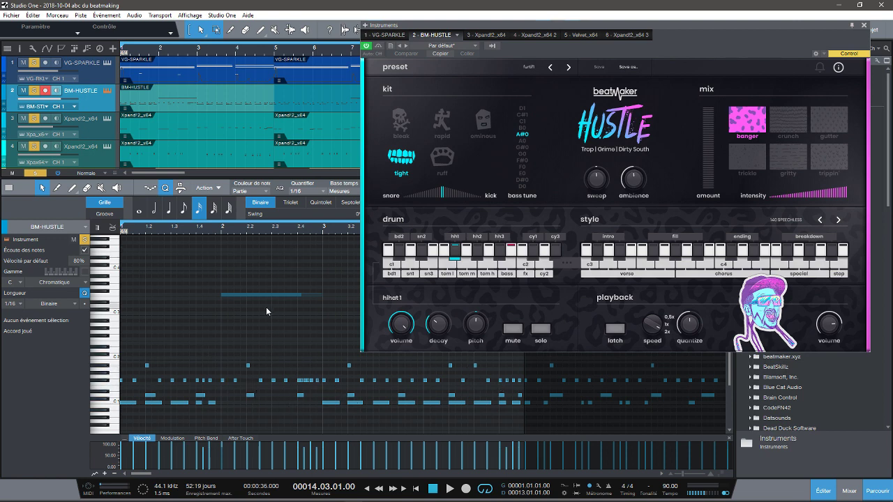
# Inspect the long F3 style note at bar 2, play the song from the start, close the instrument window, and stop playback
pyautogui.click(224, 294)
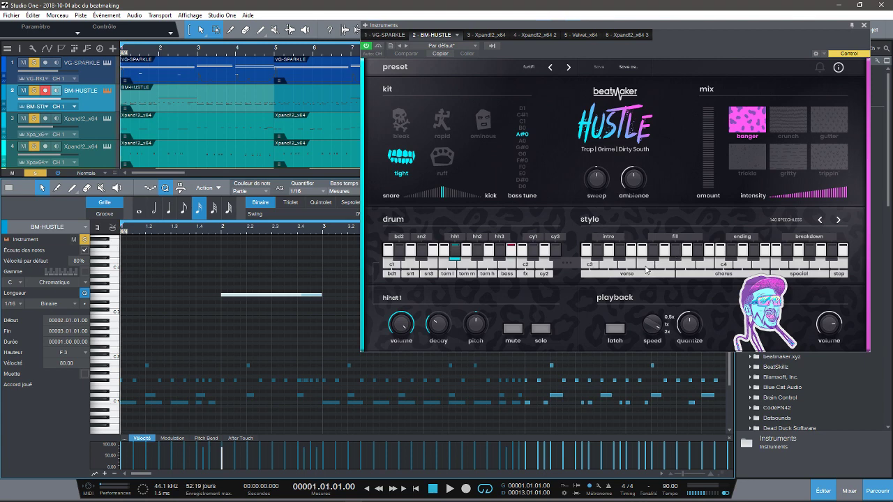
pyautogui.click(246, 317)
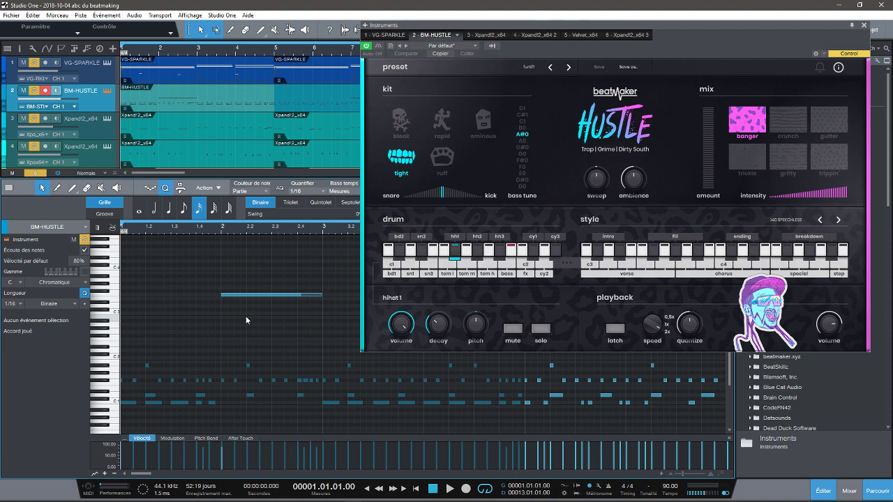
pyautogui.press('space')
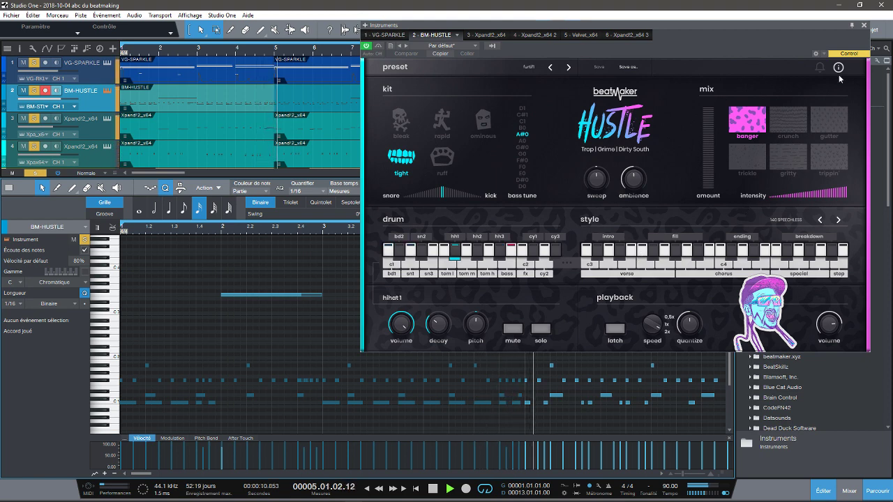
pyautogui.click(864, 27)
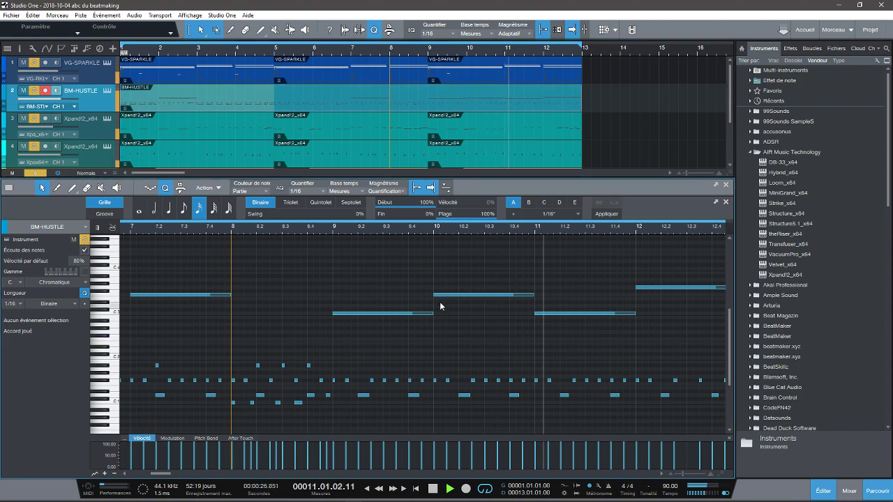
pyautogui.press('space')
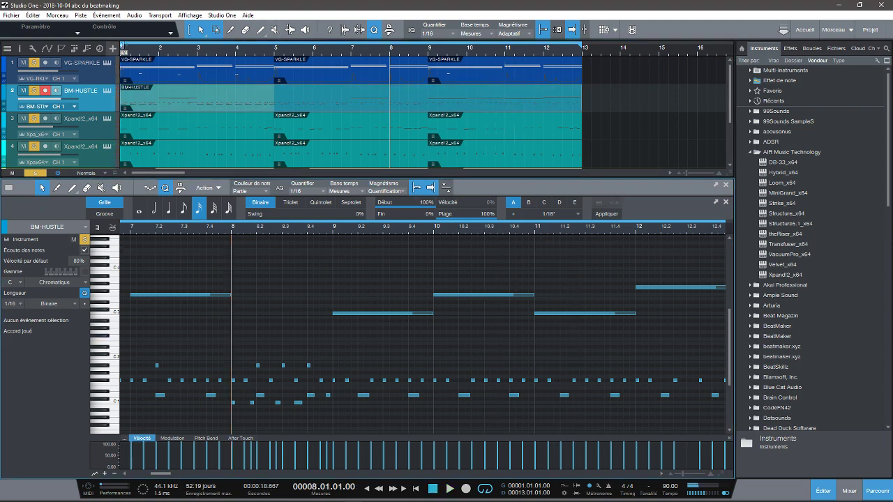
# Set the loop start to bar 8 and play that section while viewing Beatmaker HUSTLE, then close the instrument and stop
pyautogui.moveTo(123, 47); pyautogui.dragTo(390, 66)
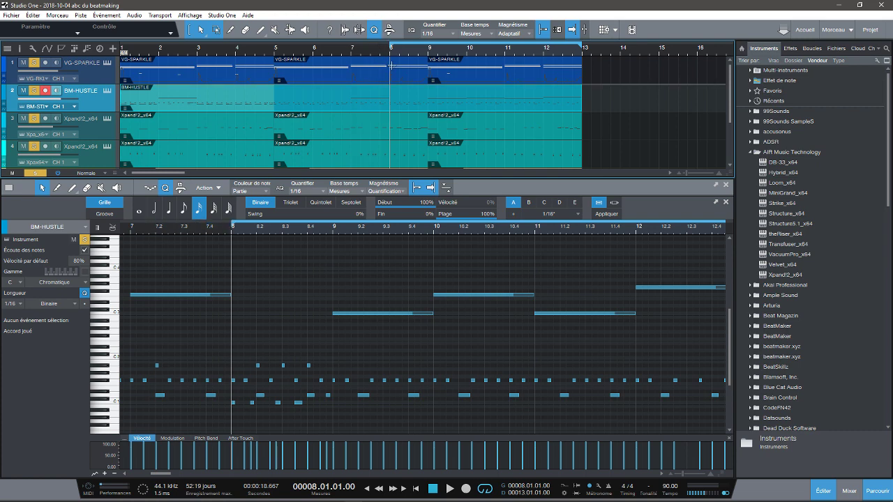
pyautogui.press('space')
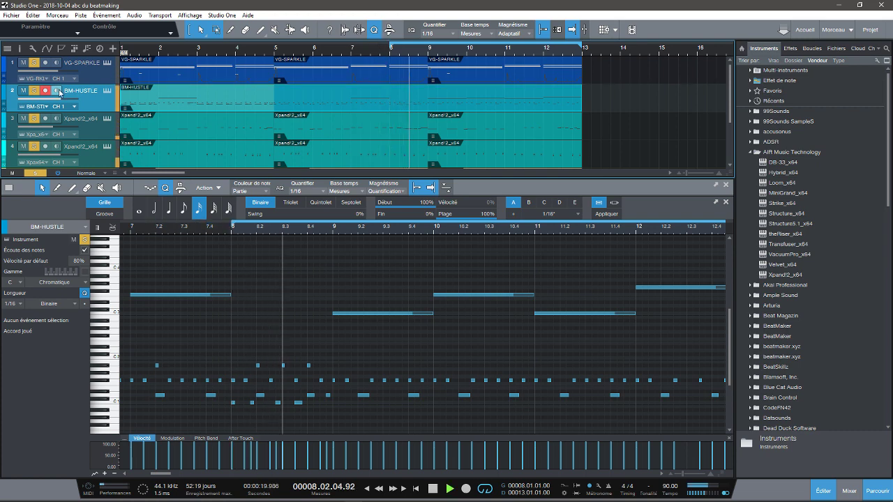
pyautogui.click(107, 90)
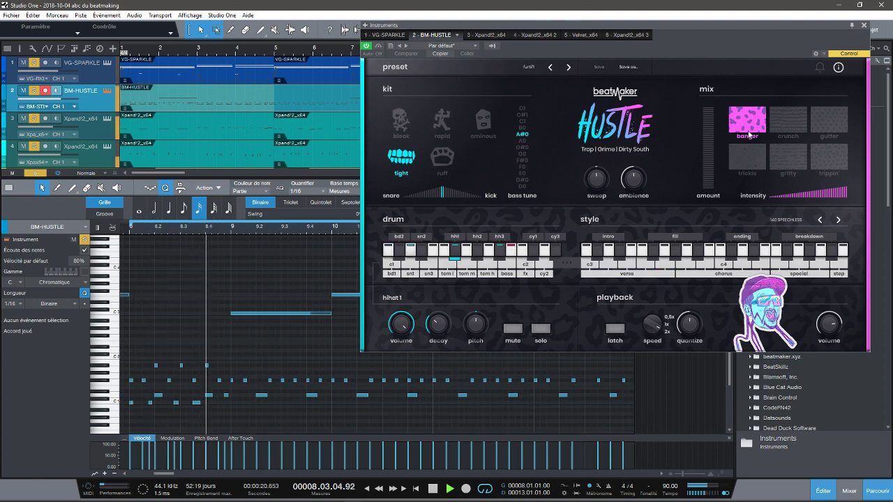
pyautogui.click(863, 25)
pyautogui.press('space')
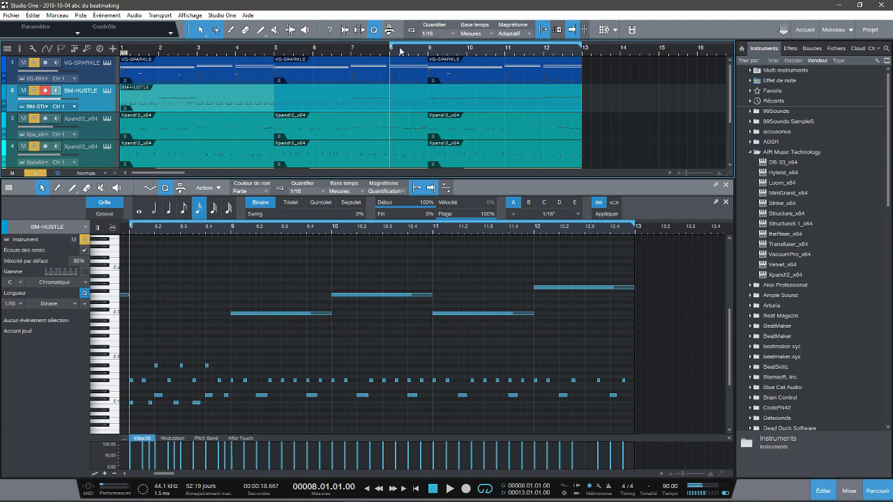
# Set the loop start to bar 9, play that section, and stop playback
pyautogui.moveTo(390, 47); pyautogui.dragTo(426, 49)
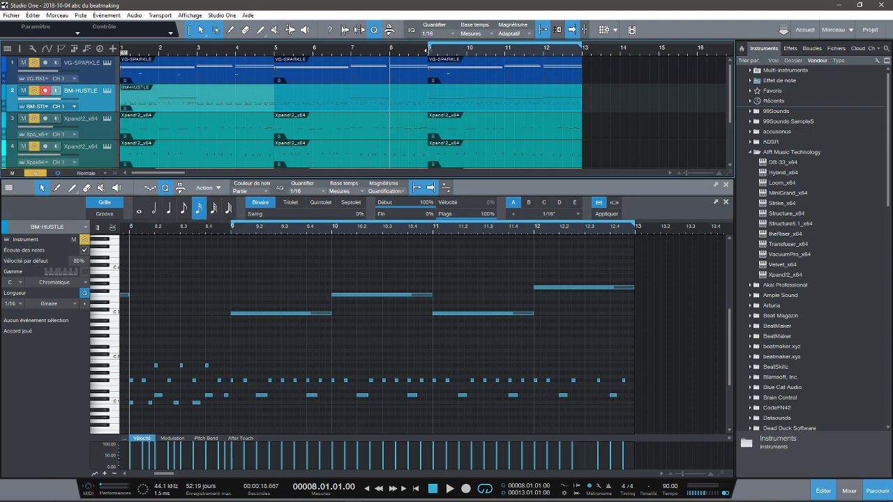
pyautogui.press('space')
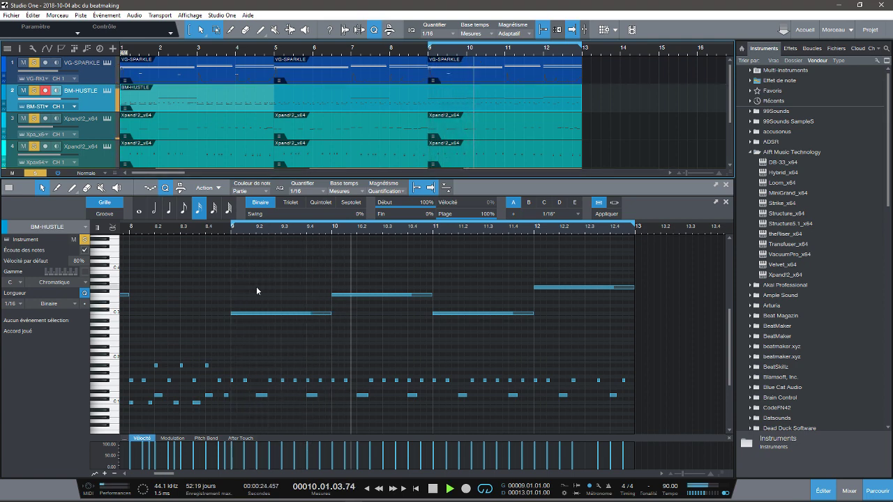
pyautogui.press('space')
# Inspect the long C3, F3, C3 and G3 style notes in bars 9 to 12 and briefly view the Beatmaker HUSTLE instrument
pyautogui.click(291, 313)
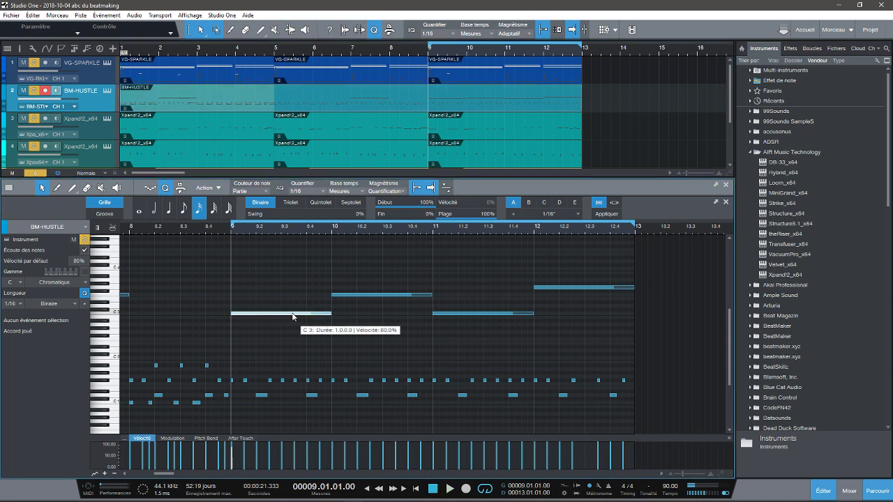
pyautogui.click(362, 295)
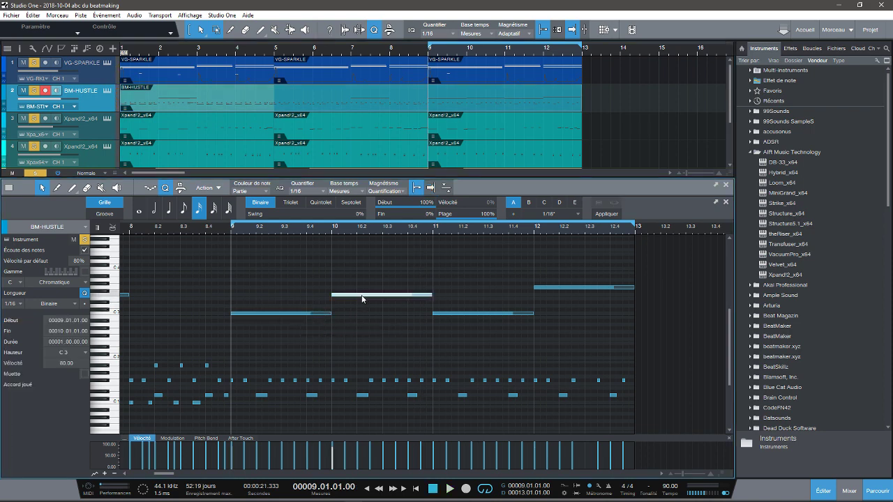
pyautogui.click(470, 314)
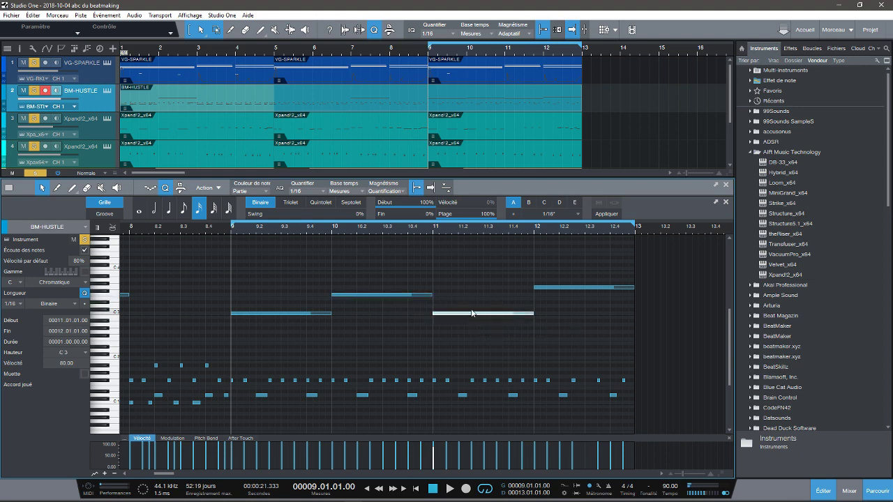
pyautogui.click(543, 287)
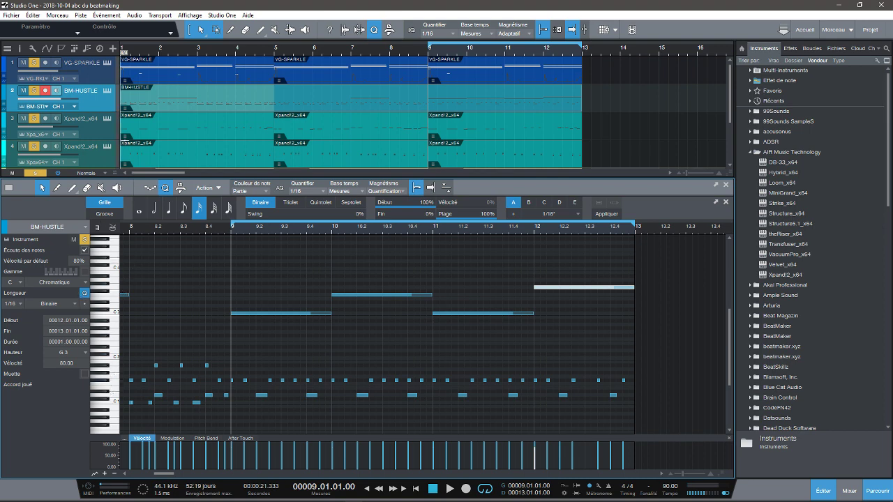
pyautogui.click(106, 91)
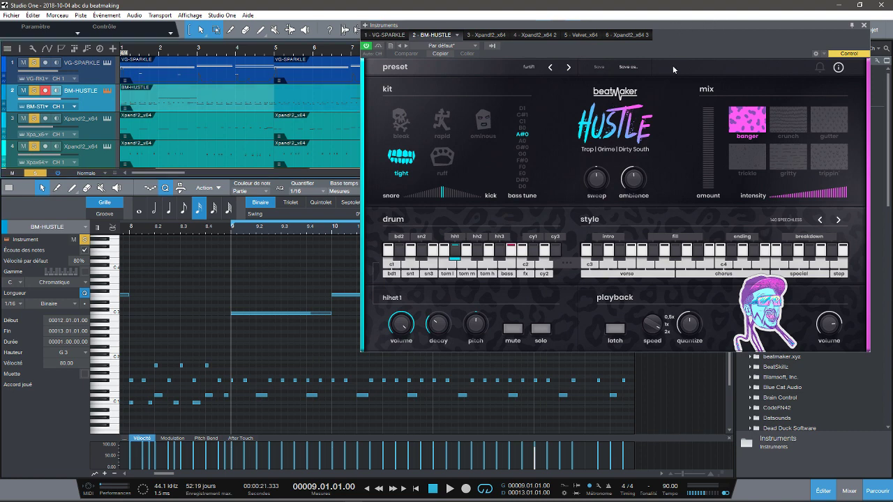
pyautogui.click(863, 25)
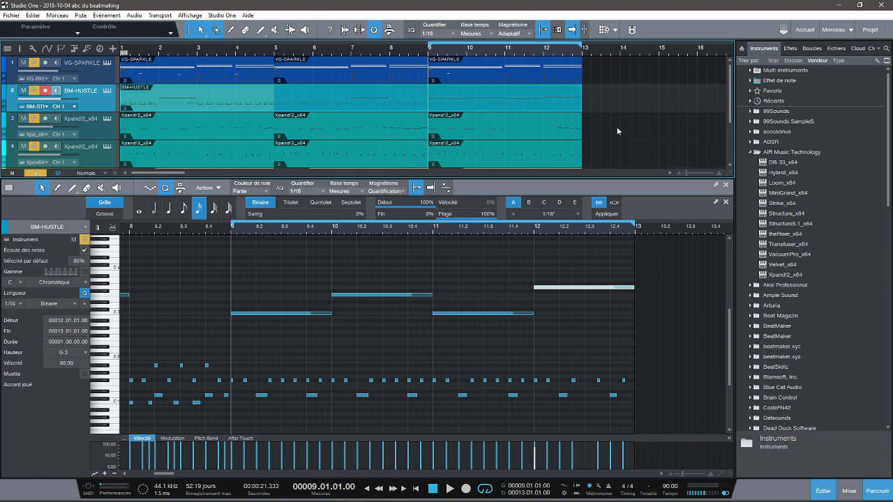
# Play the song with the loop range starting at bar 1 again, and stop playback
pyautogui.press('space')
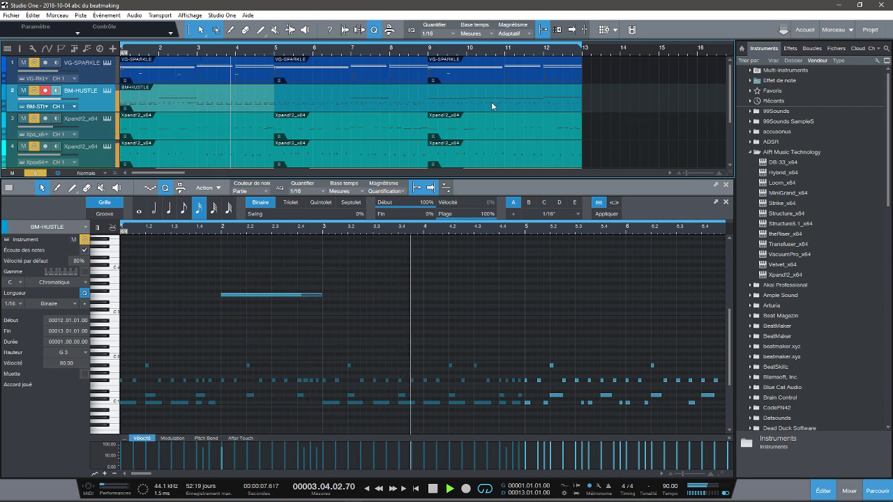
pyautogui.press('space')
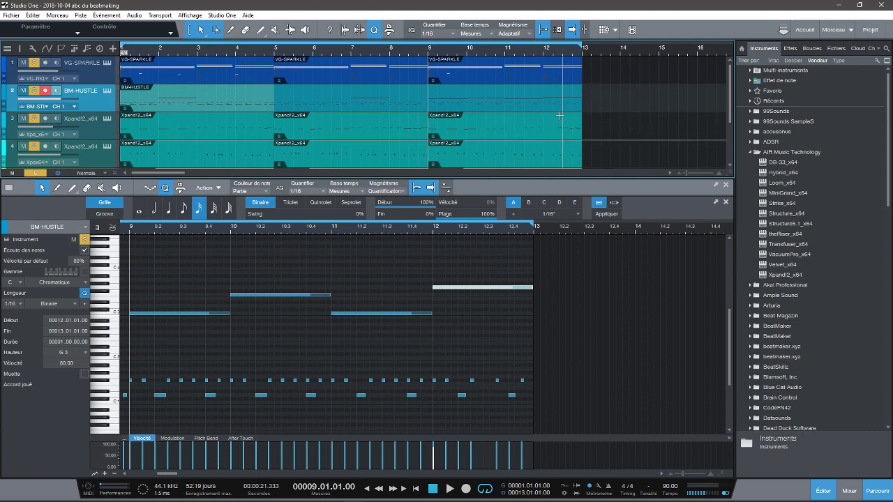
# Switch to Google Chrome and view the HUSTLE product page on Plugin Boutique and the Beatmaker HUSTLE page on UJAM's site
pyautogui.moveTo(365, 499)
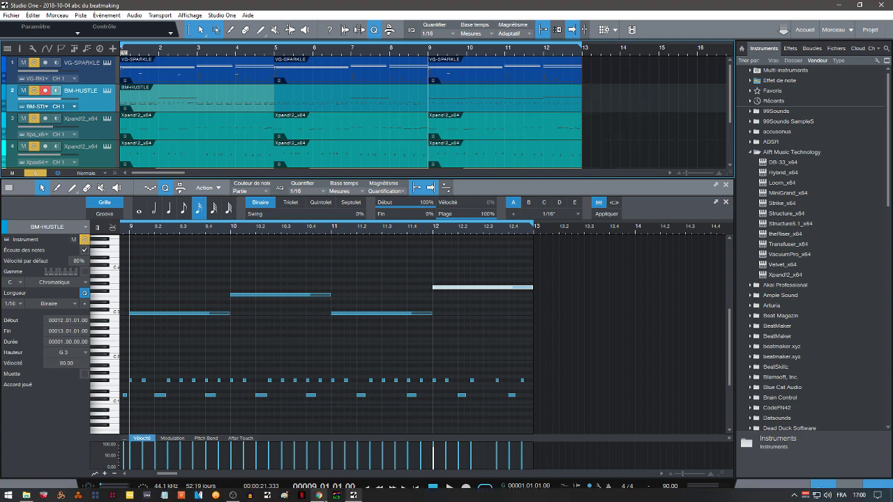
pyautogui.click(320, 497)
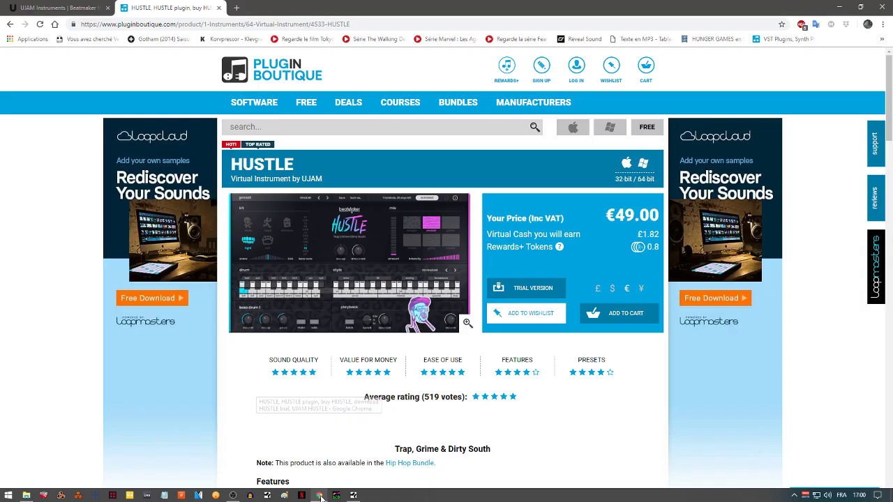
pyautogui.moveTo(421, 244)
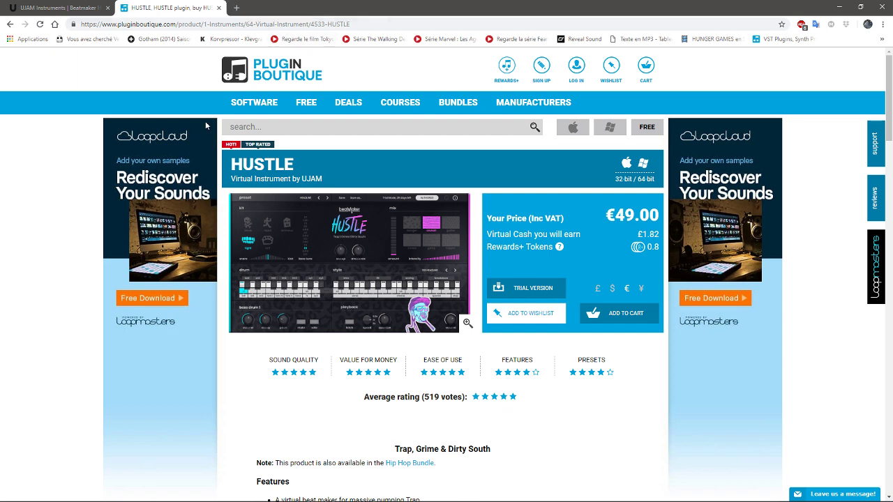
pyautogui.moveTo(461, 242)
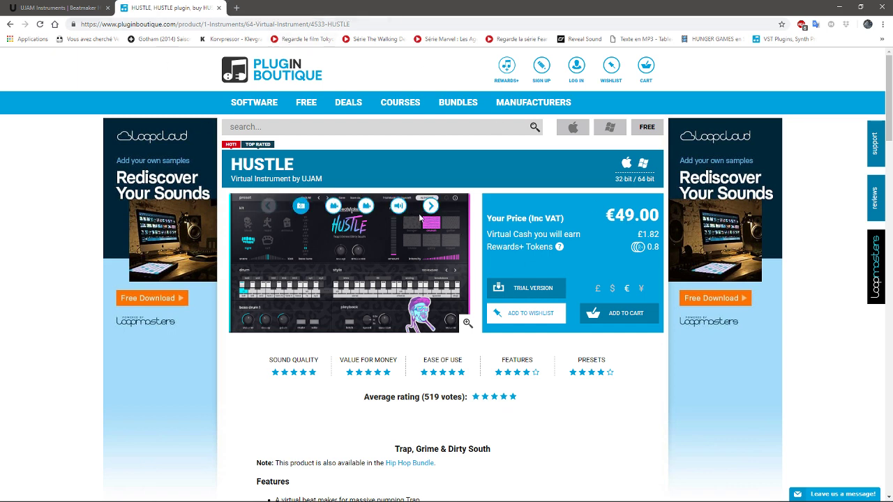
pyautogui.click(78, 11)
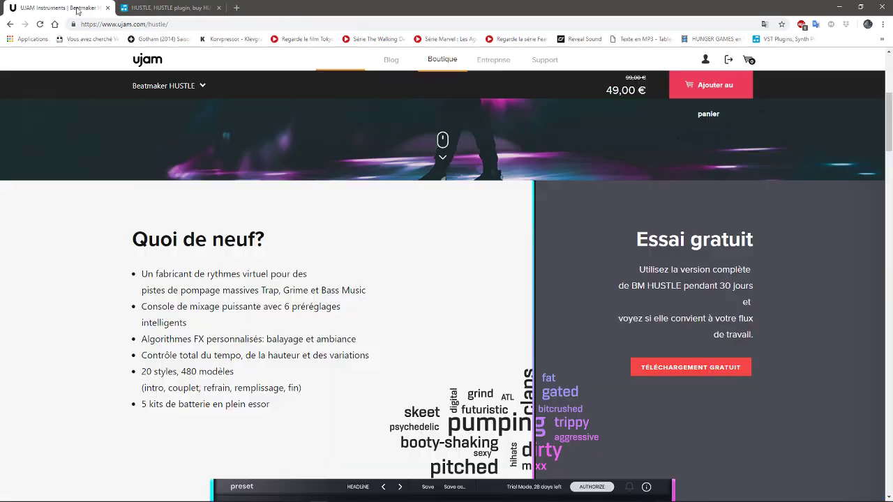